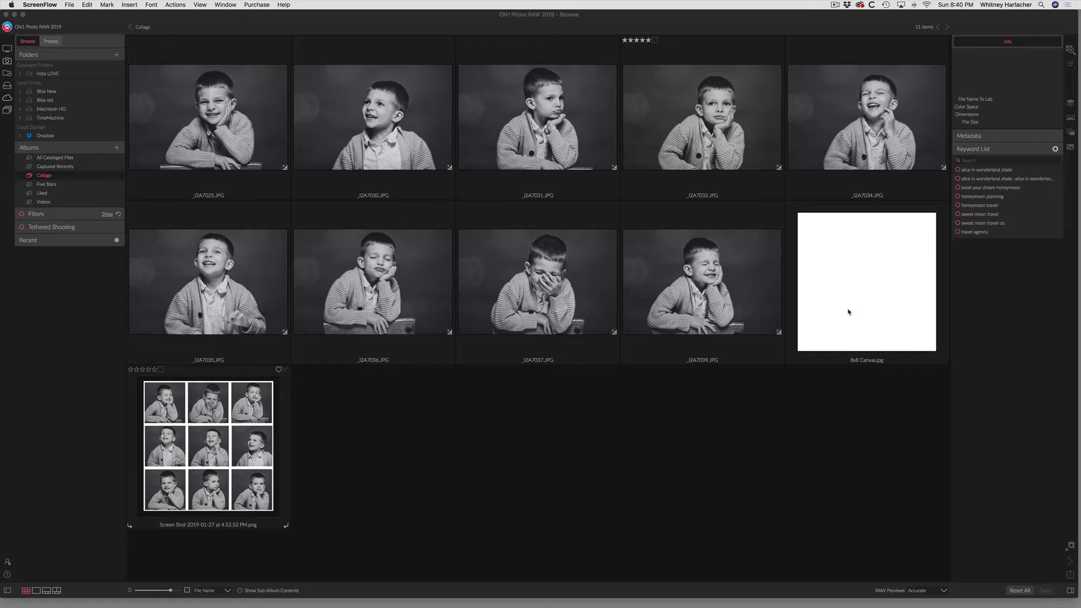
Step: Examine the finished 3x3 collage screenshot at full view and the file details of 8x8 Canvas.jpg
double_click(229, 413)
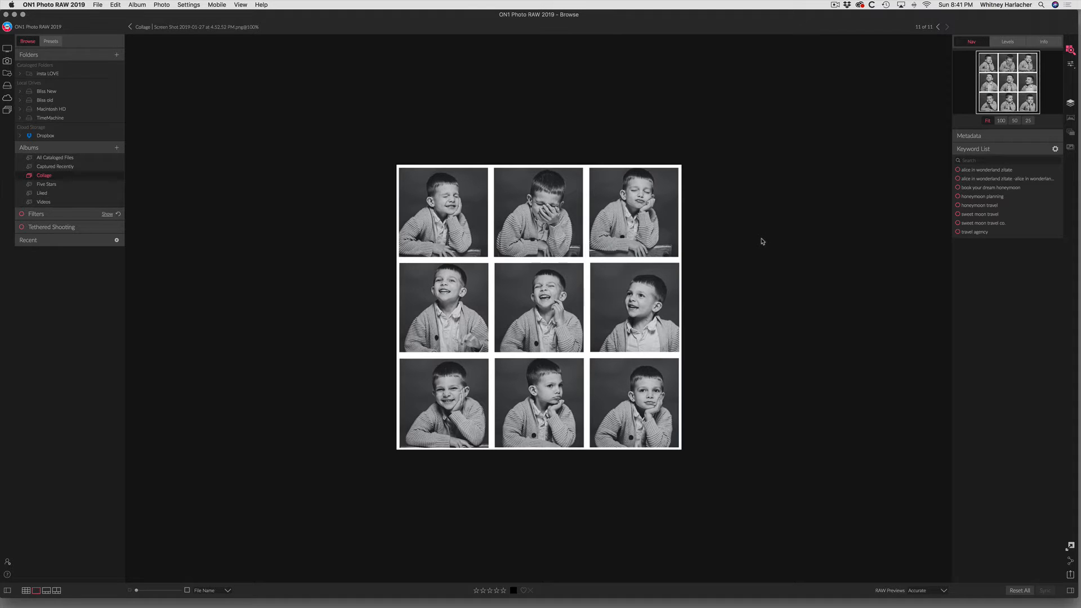
key(g)
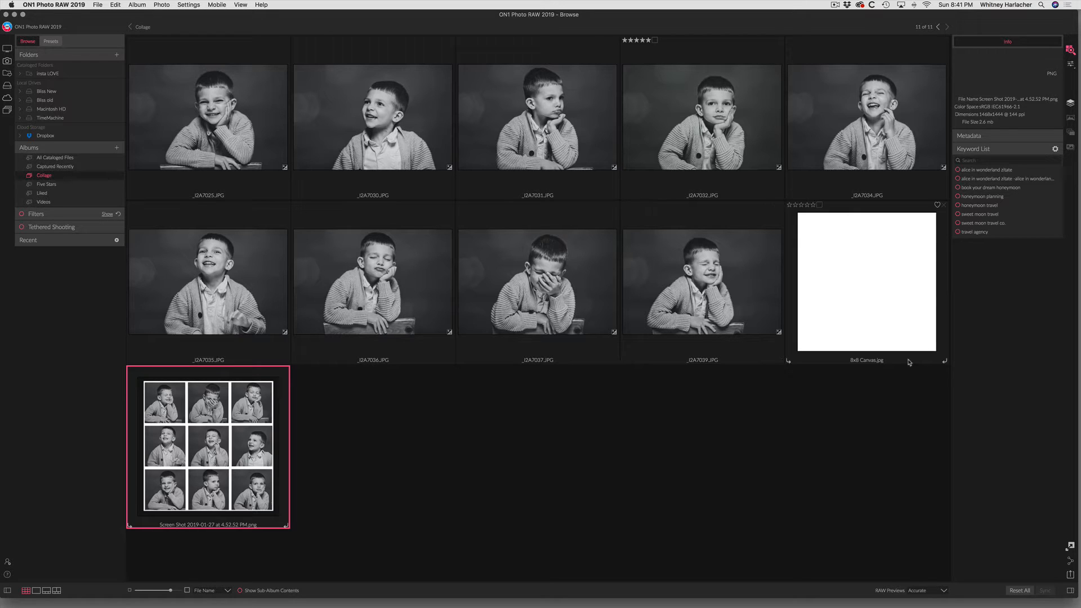
click(865, 334)
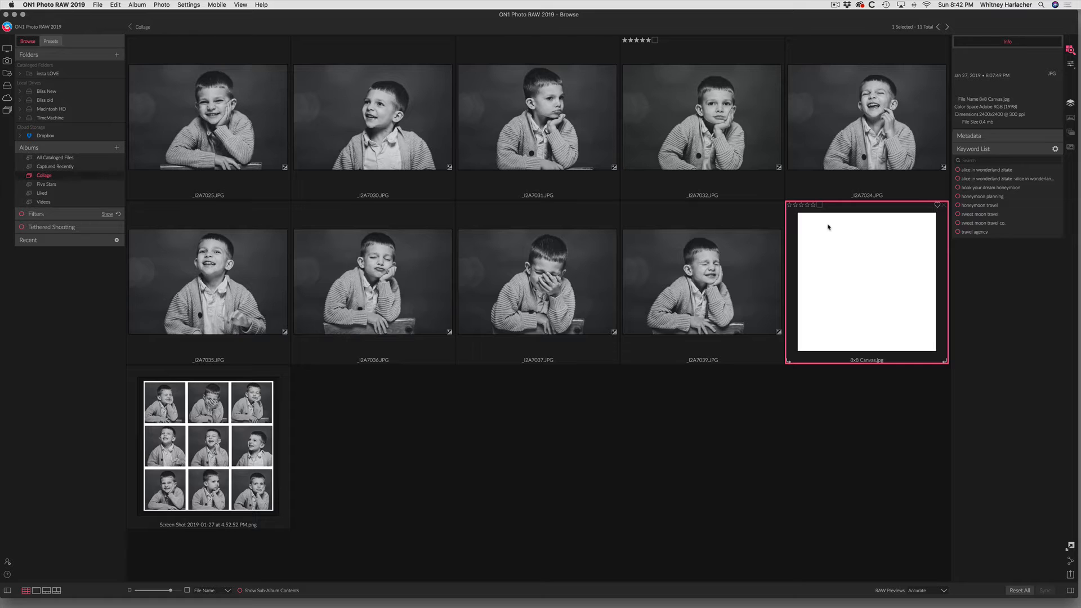
Step: Select the photos _I2A7031, _I2A7032, _I2A7034 and _I2A7037 and open their export settings
click(560, 156)
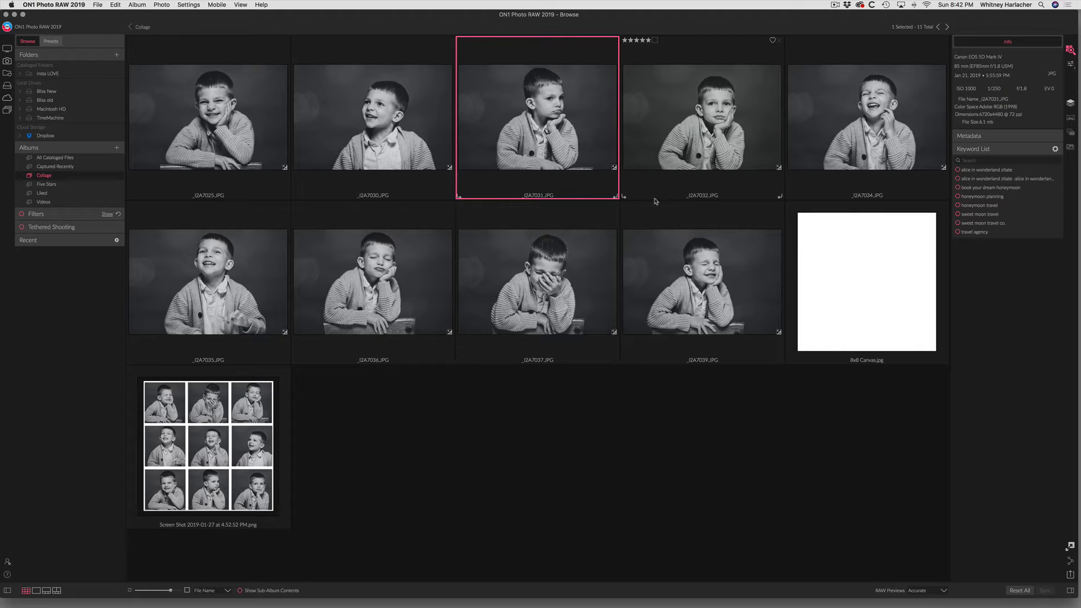
super+click(750, 127)
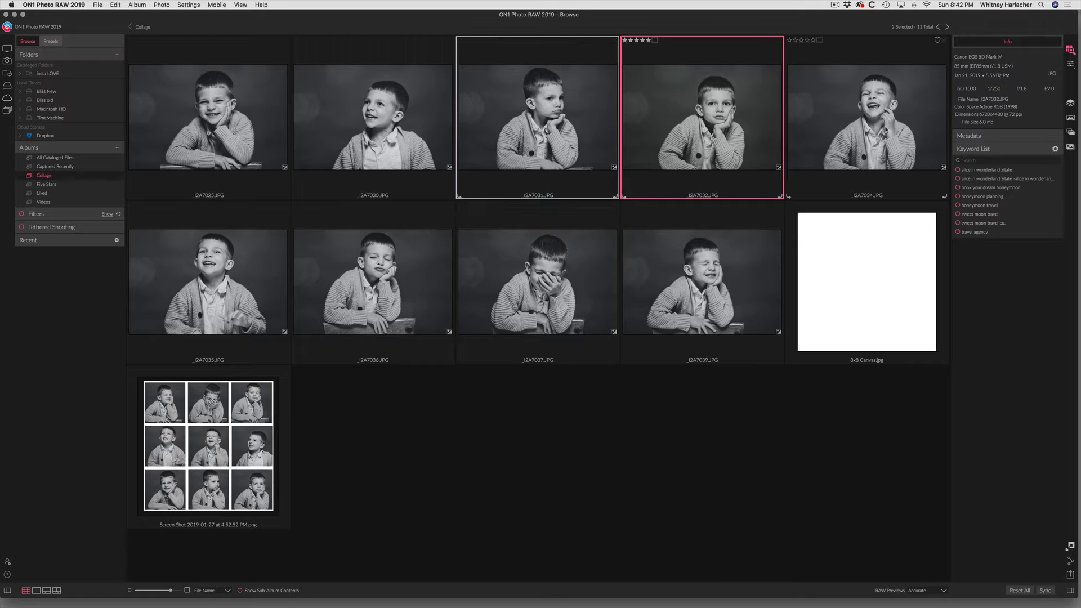
super+click(867, 118)
super+click(538, 281)
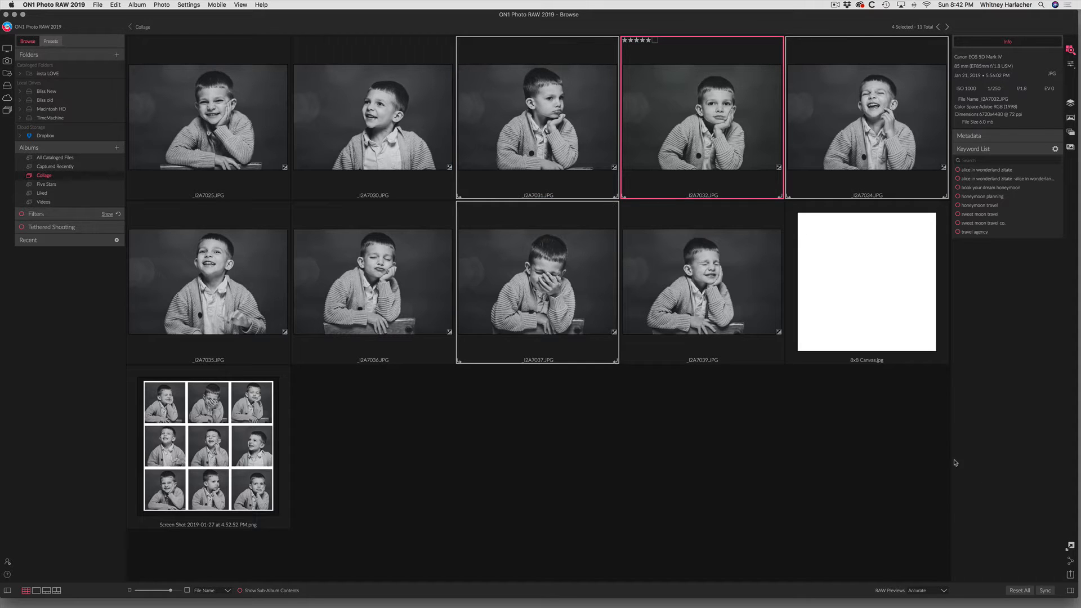
click(1071, 574)
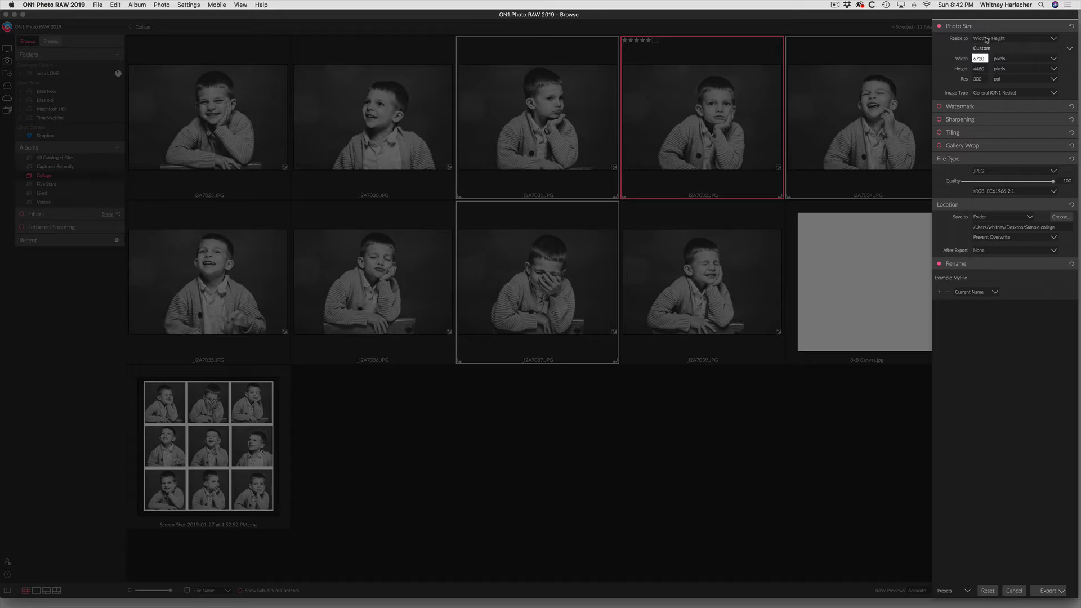
Step: Keep the export resizing on Width & Height and change its size unit to inches
click(986, 39)
click(987, 42)
double_click(984, 59)
key(BackSpace)
click(1022, 59)
click(1002, 76)
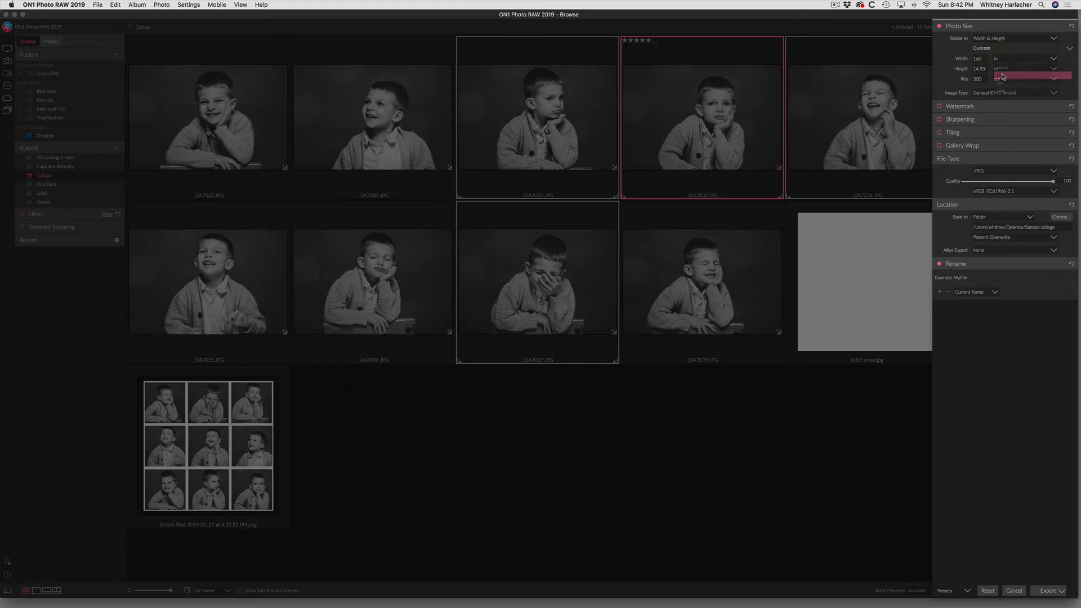
Step: Set the export width and height to 4 in each and export the selected photos
double_click(974, 59)
text(4)
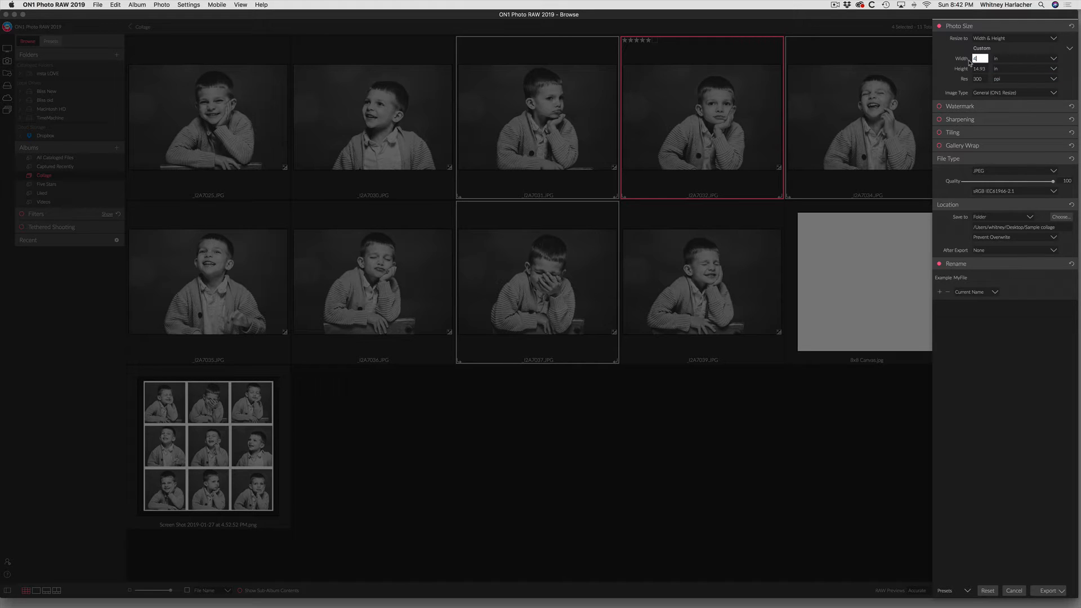
key(Tab)
text(4)
key(Tab)
click(1048, 590)
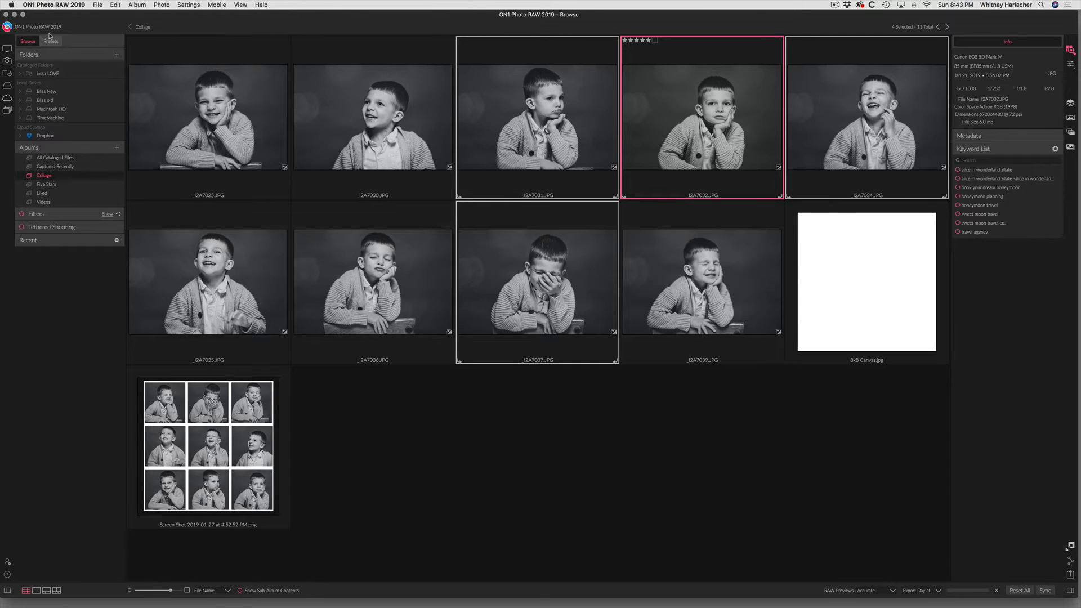
Step: Browse to the Sample collage folder on the desktop and select the four exported square photos
click(7, 49)
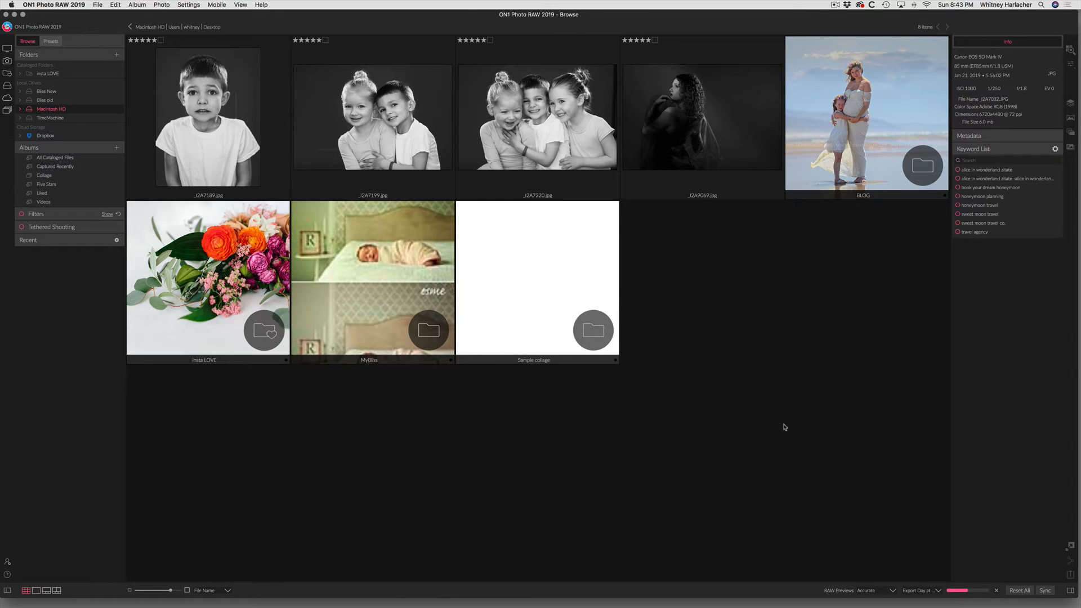
double_click(507, 290)
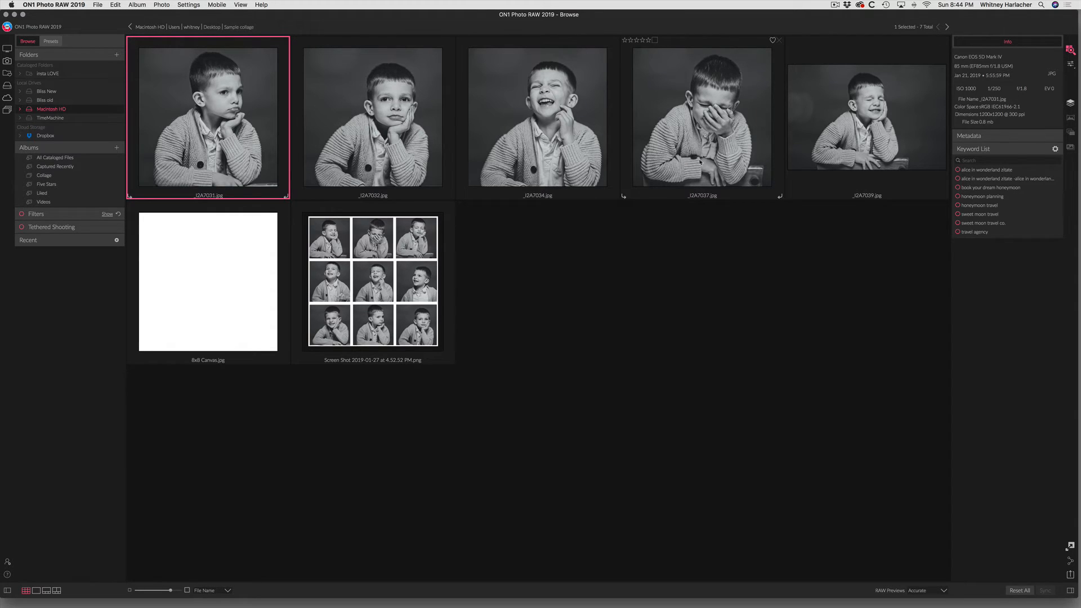
shift+click(676, 170)
Step: Combine 8x8 Canvas.jpg and the exported photos _I2A7031, _I2A7032, _I2A7034 and _I2A7037 as a layer stack in a new photo
click(258, 266)
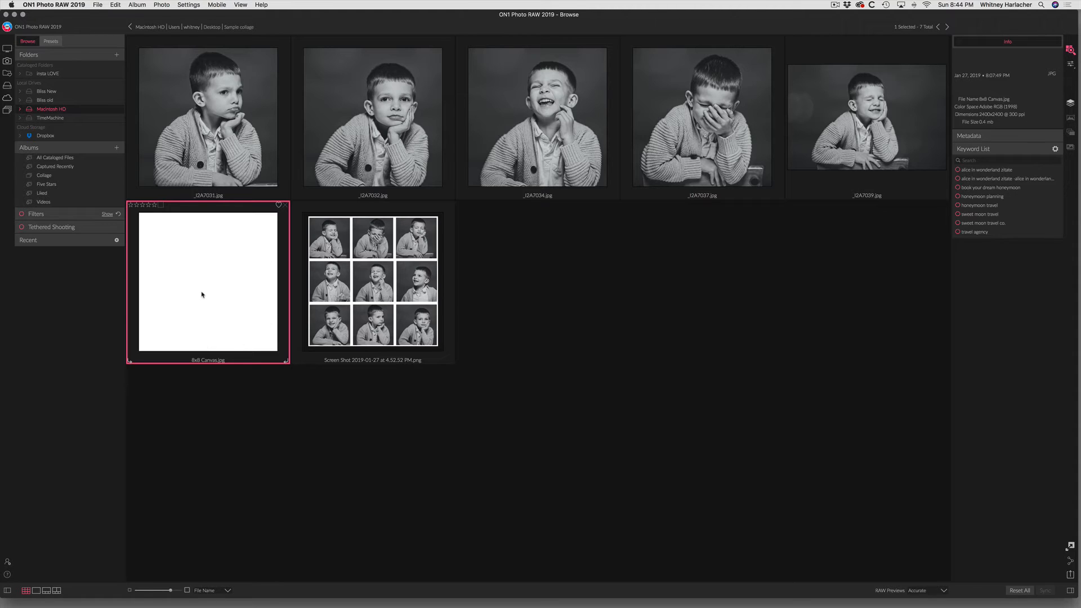
super+click(698, 119)
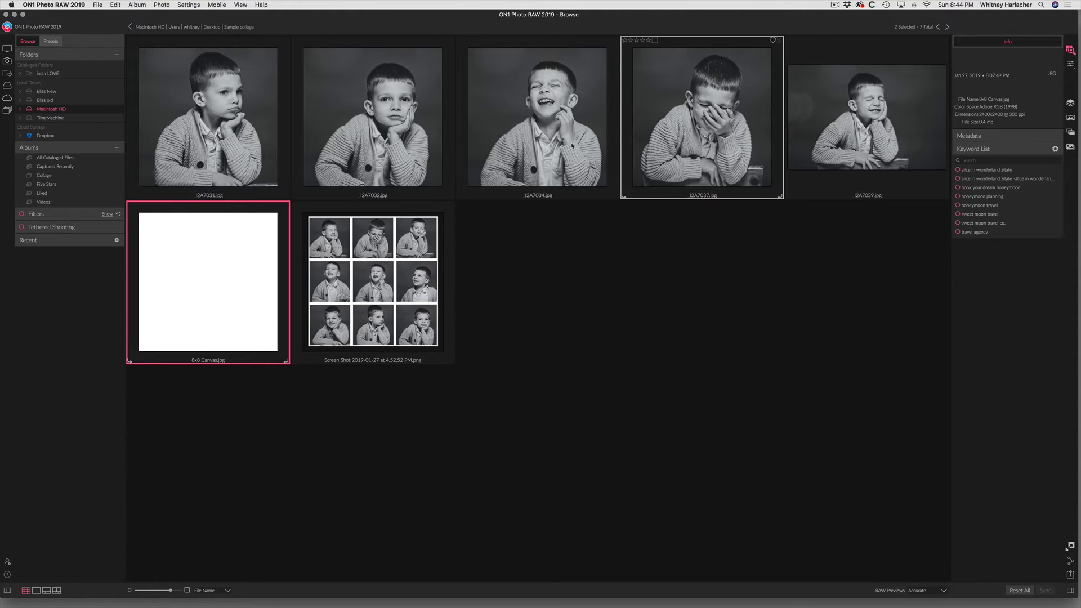
super+click(535, 119)
super+click(368, 148)
super+click(221, 141)
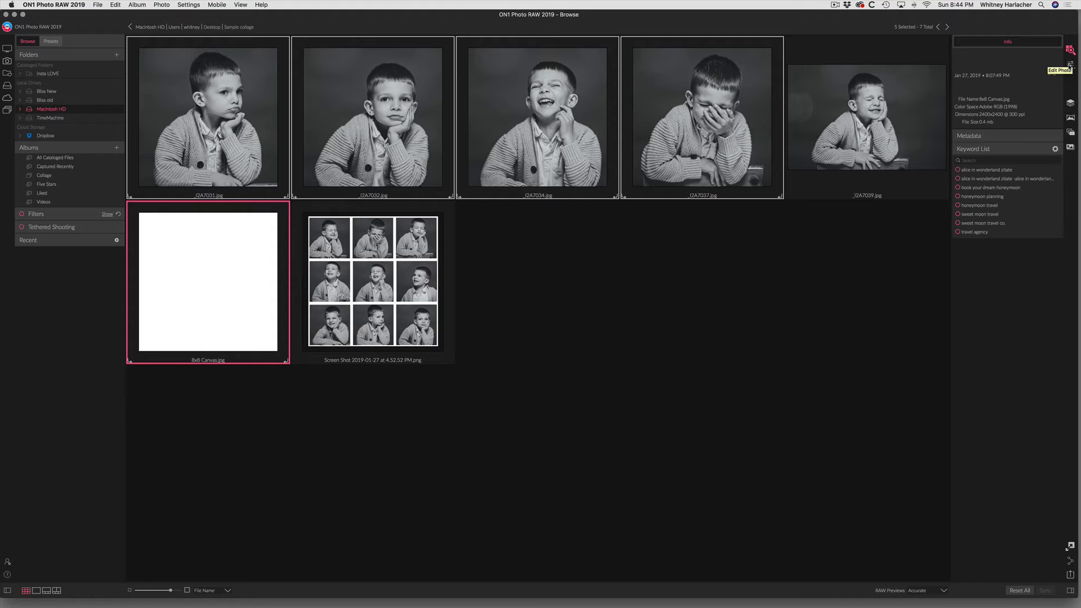
click(1071, 105)
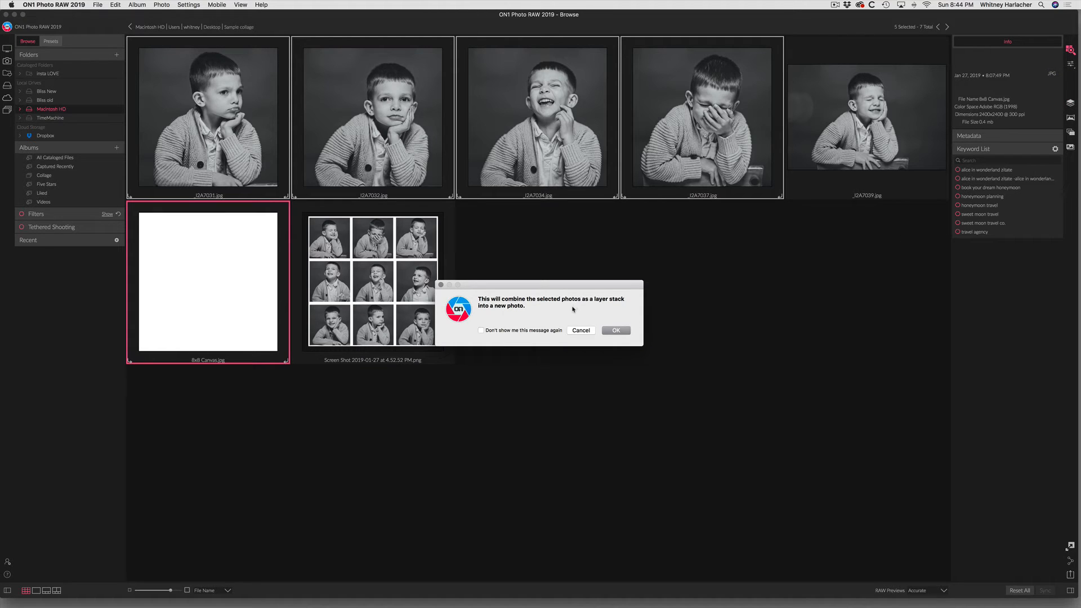
click(612, 332)
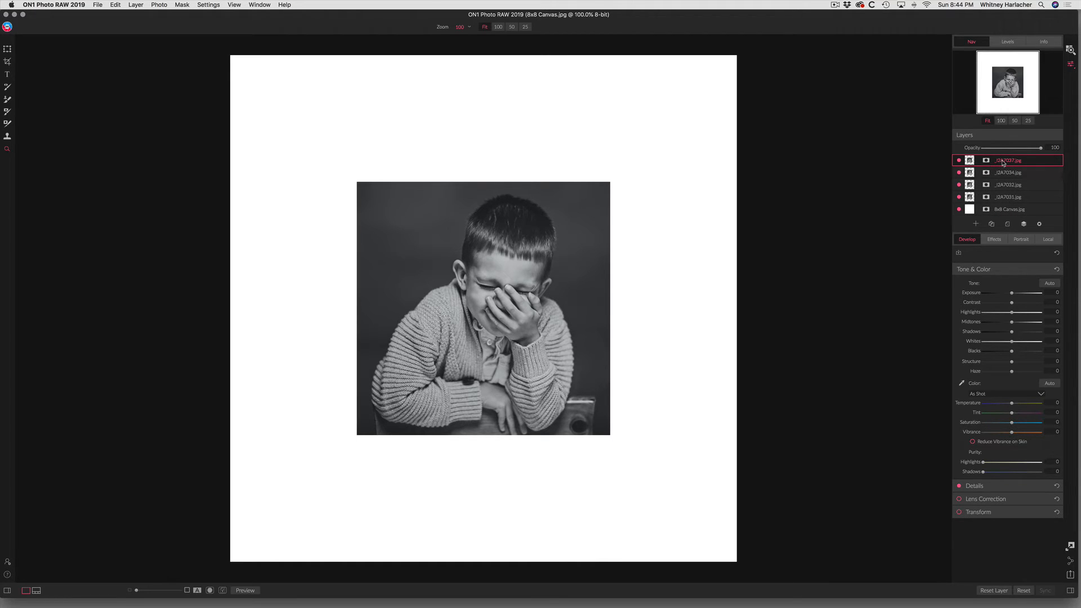
Step: Move the _I2A7031.jpg layer to the canvas's upper-left quadrant and the _I2A7032.jpg layer to its upper-right quadrant using the Transform tool
click(1006, 200)
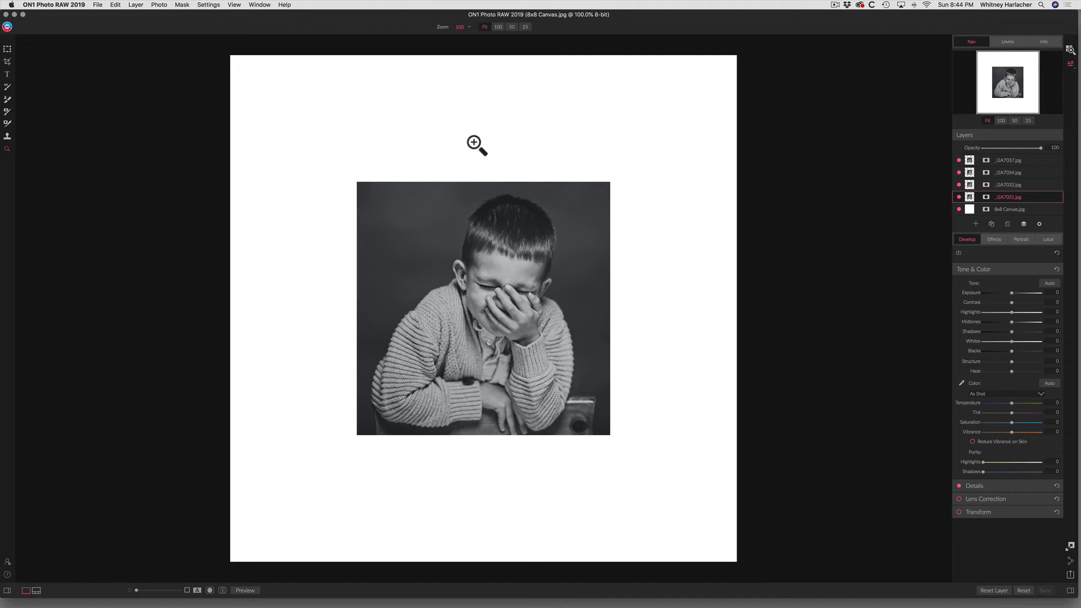
click(7, 49)
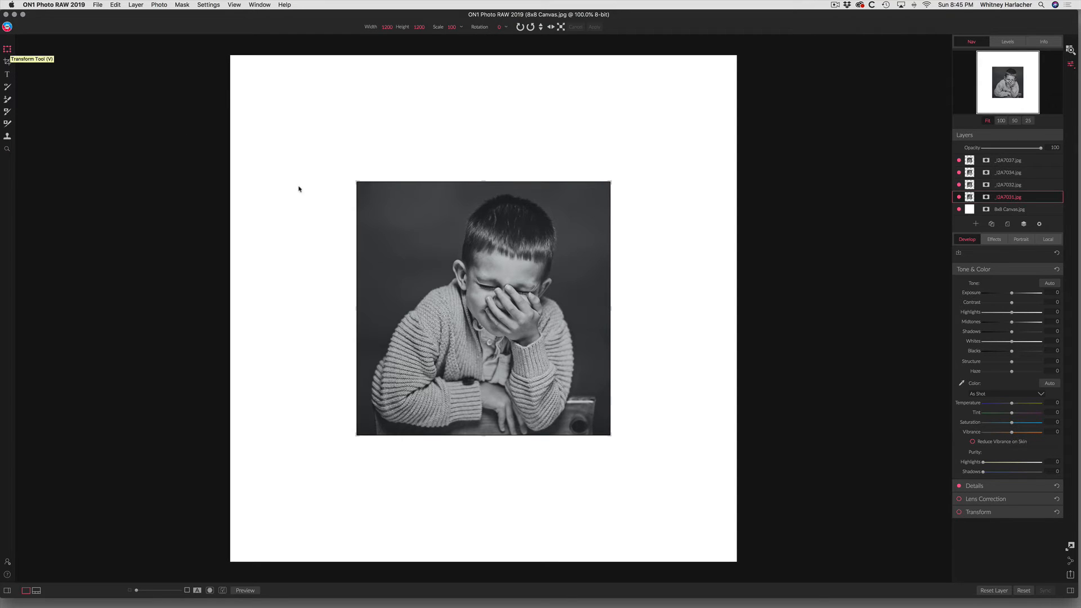
drag(502, 320, 376, 195)
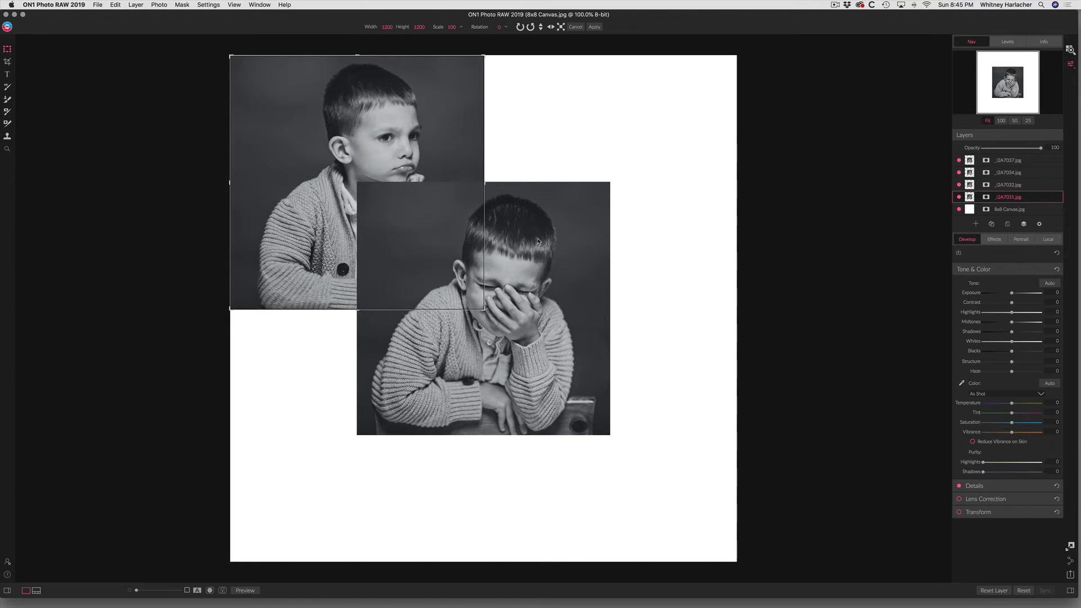
click(1006, 186)
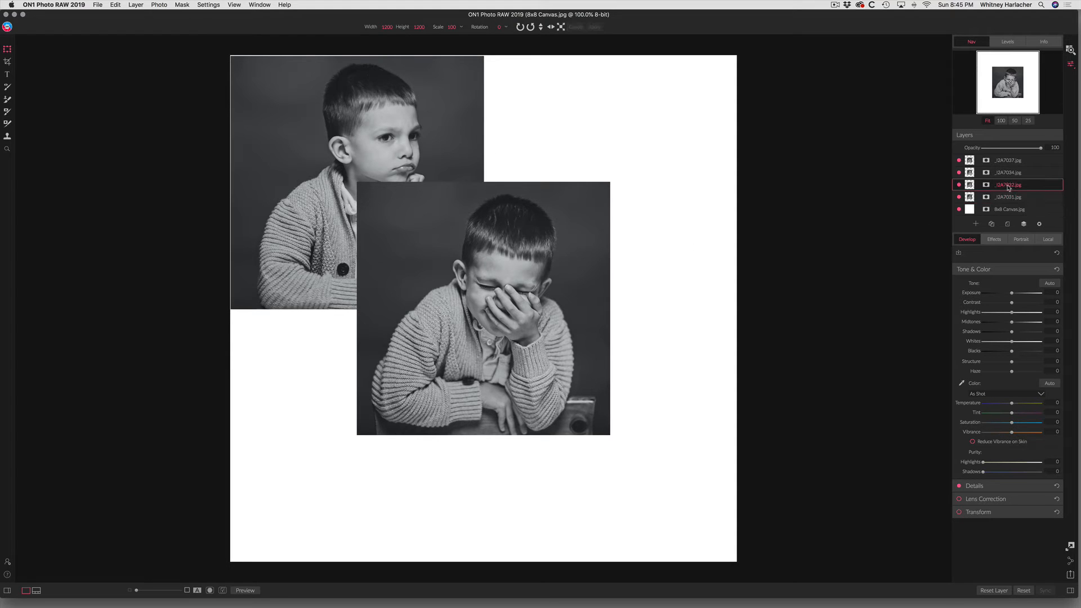
drag(503, 329, 648, 207)
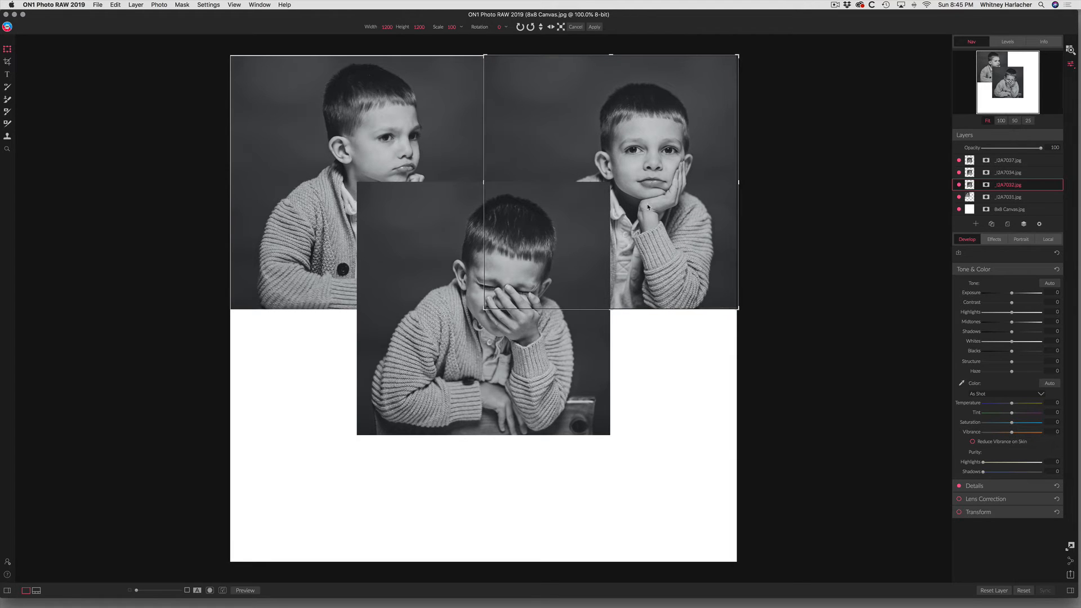
Step: Move the _I2A7034.jpg layer to the canvas's lower-left quadrant and the _I2A7037.jpg layer to its lower-right quadrant
click(1006, 175)
drag(518, 295, 395, 419)
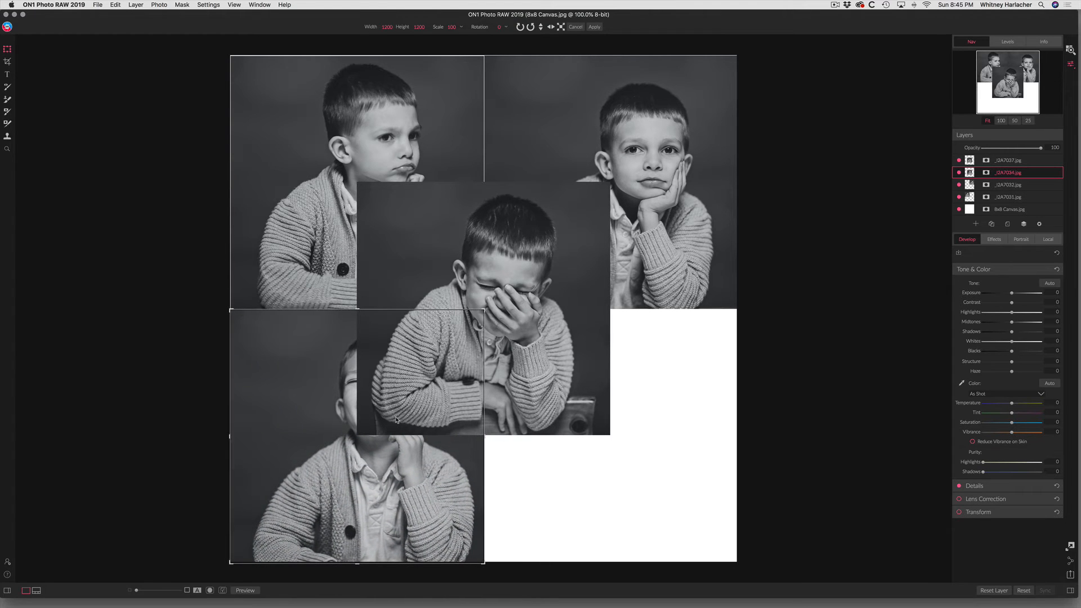
click(995, 165)
drag(493, 318, 619, 447)
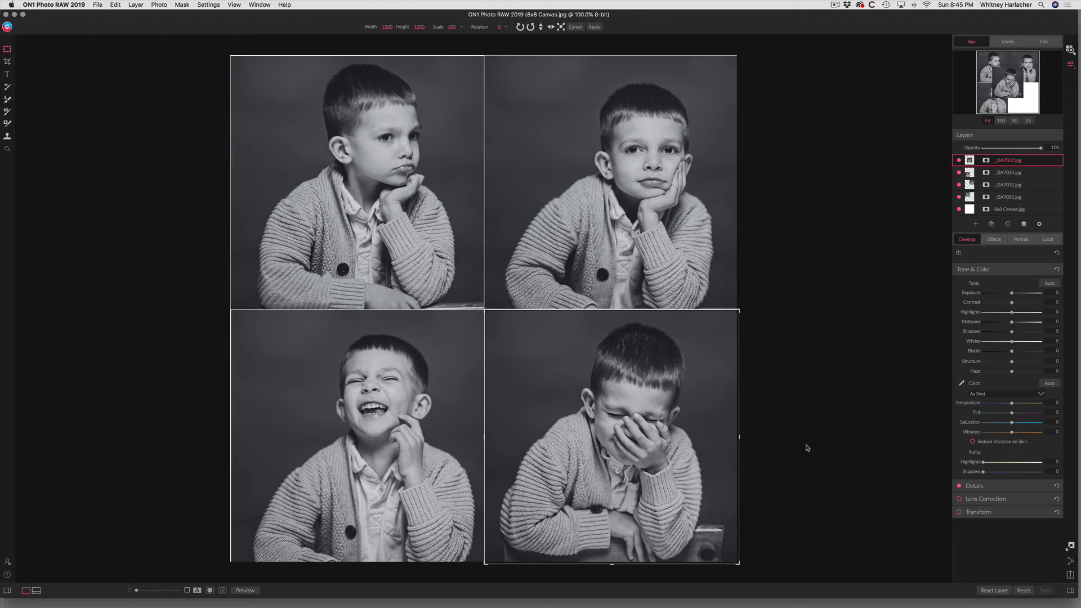
Step: Nudge the _I2A7037.jpg layer slightly left and up to close the gap with the neighbouring photos
click(8, 150)
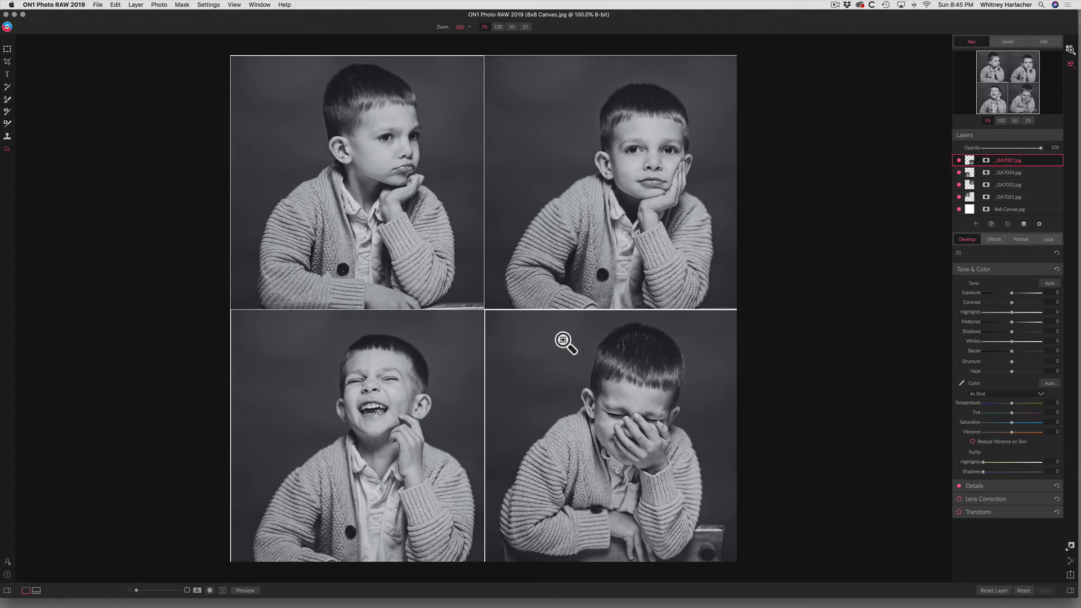
click(8, 49)
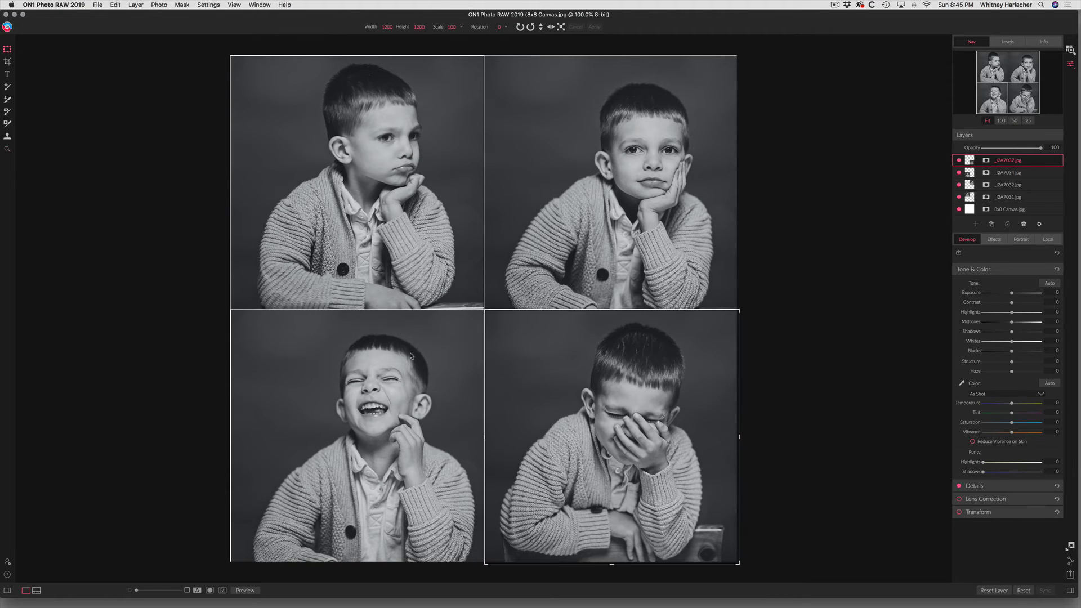
drag(629, 457, 627, 457)
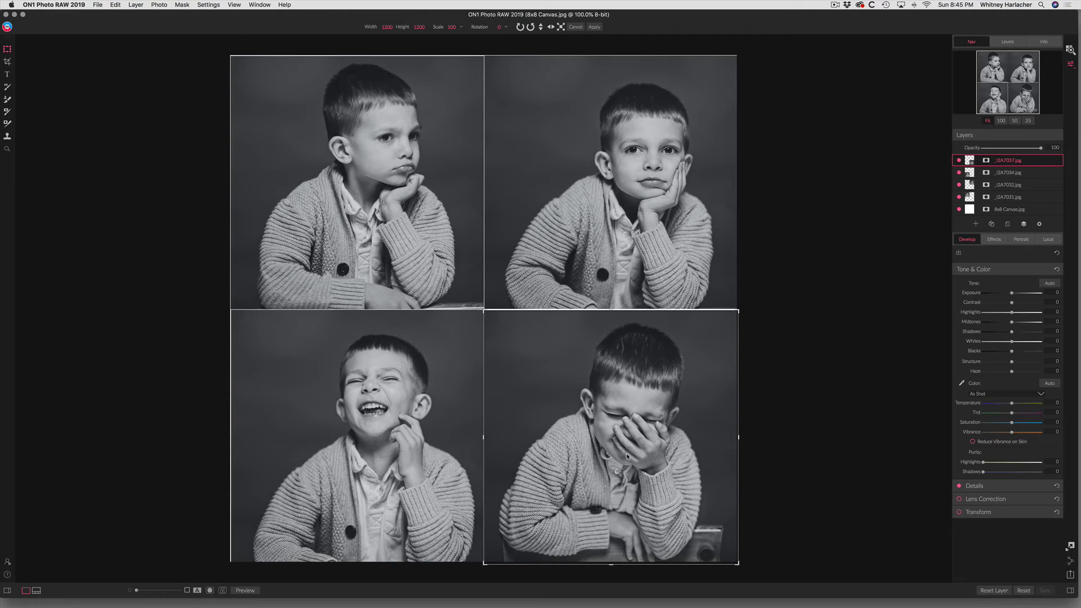
key(Up)
key(Up)
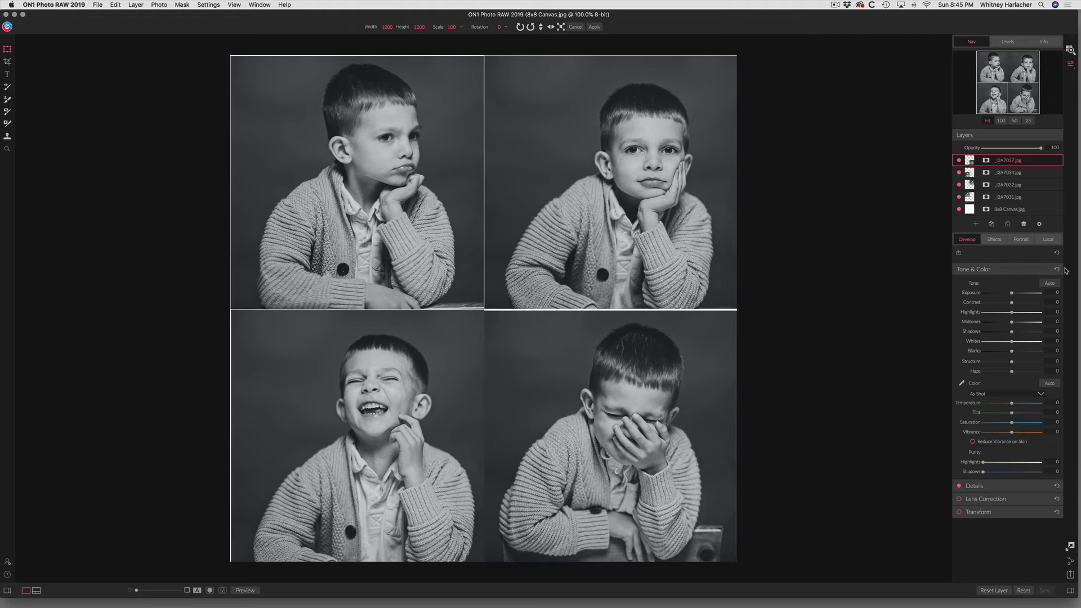
Step: Add a Borders filter to the _I2A7037.jpg layer
click(994, 240)
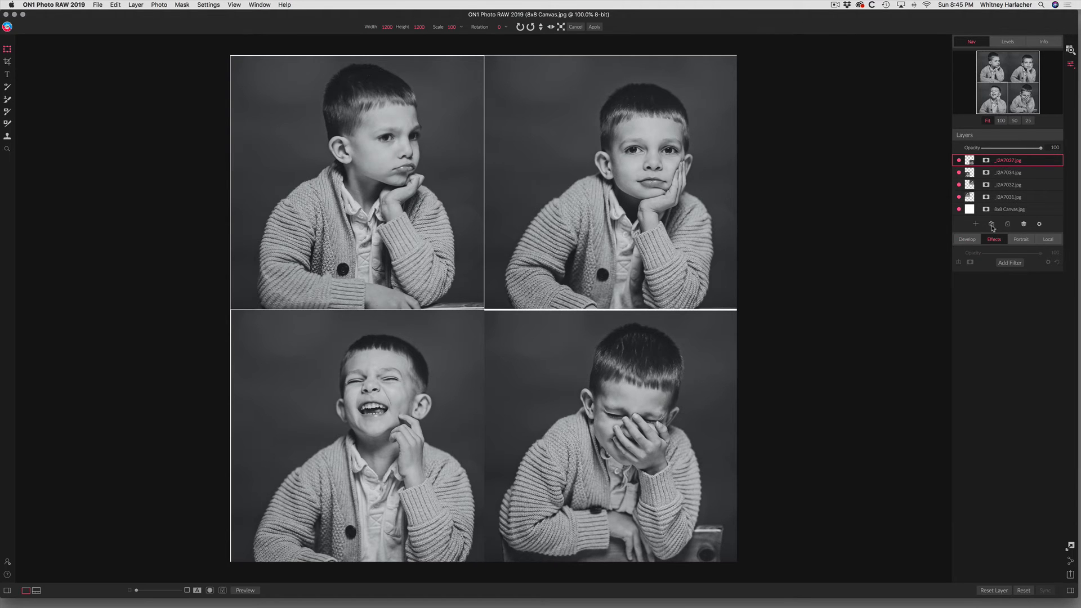
click(1009, 264)
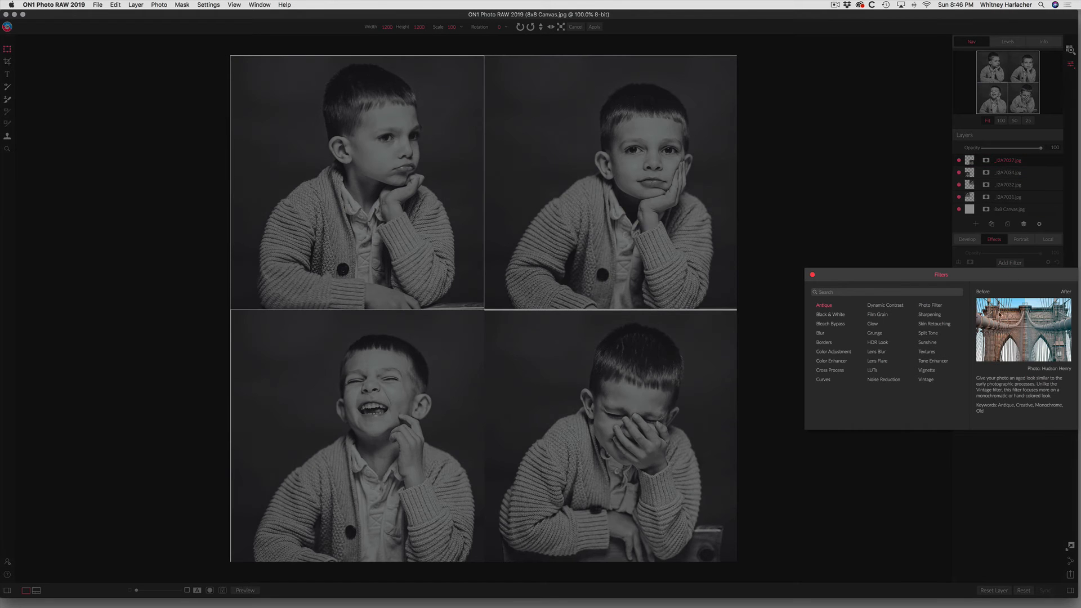
click(824, 343)
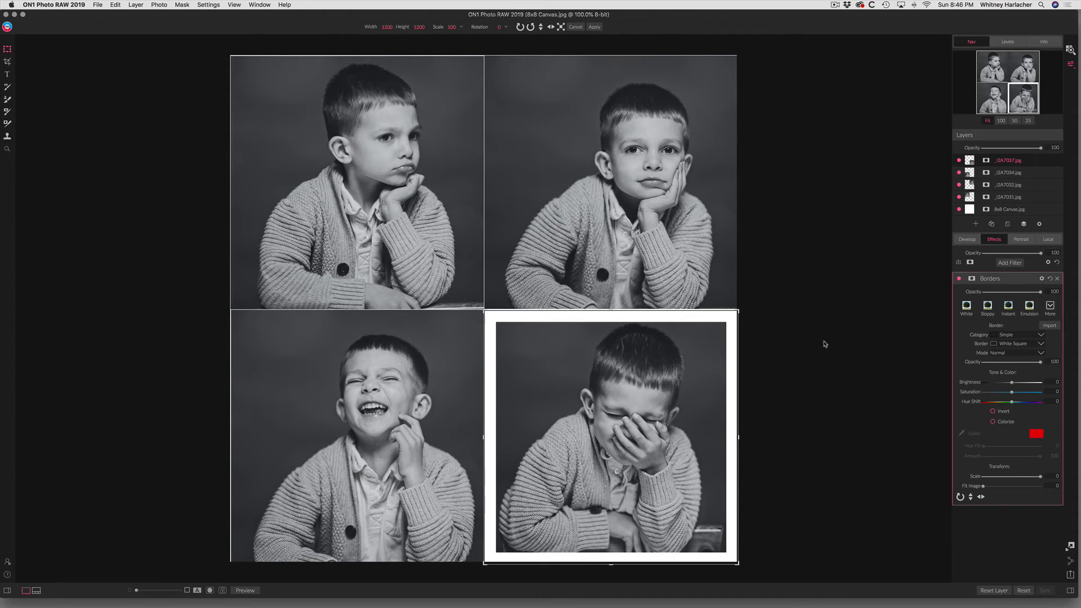
Step: Try colorizing the border, turn Colorize back off, then reduce the border's Scale and raise Fit Image for a thinner white frame
click(993, 423)
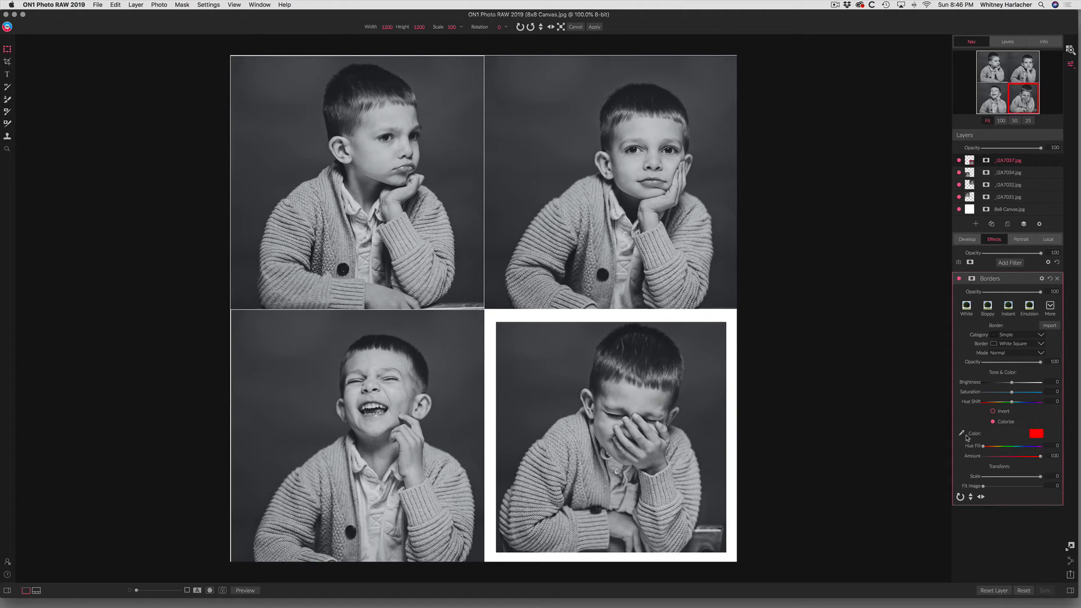
click(993, 422)
drag(983, 487, 1025, 480)
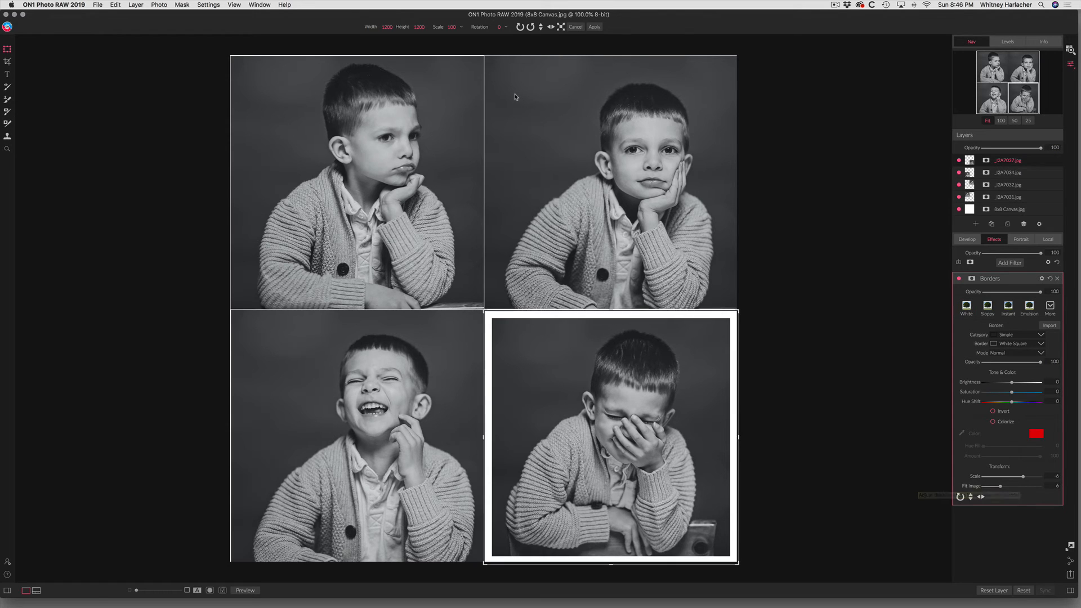
Step: Save the _I2A7037.jpg layer's effects settings as a preset named Collage Border in a new category named A
click(207, 5)
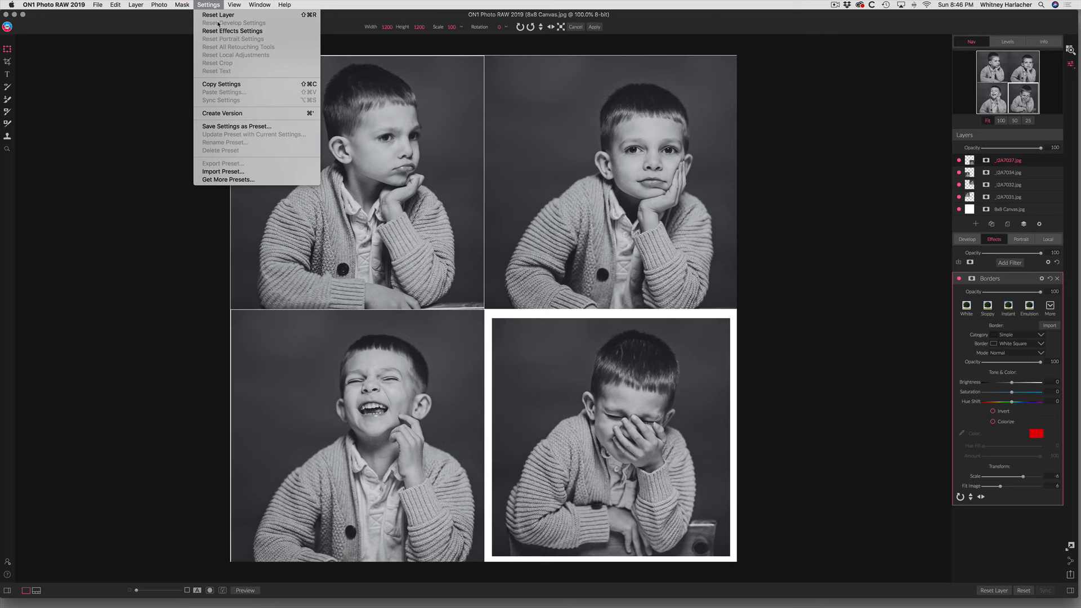
mouse_move(158, 5)
mouse_move(197, 5)
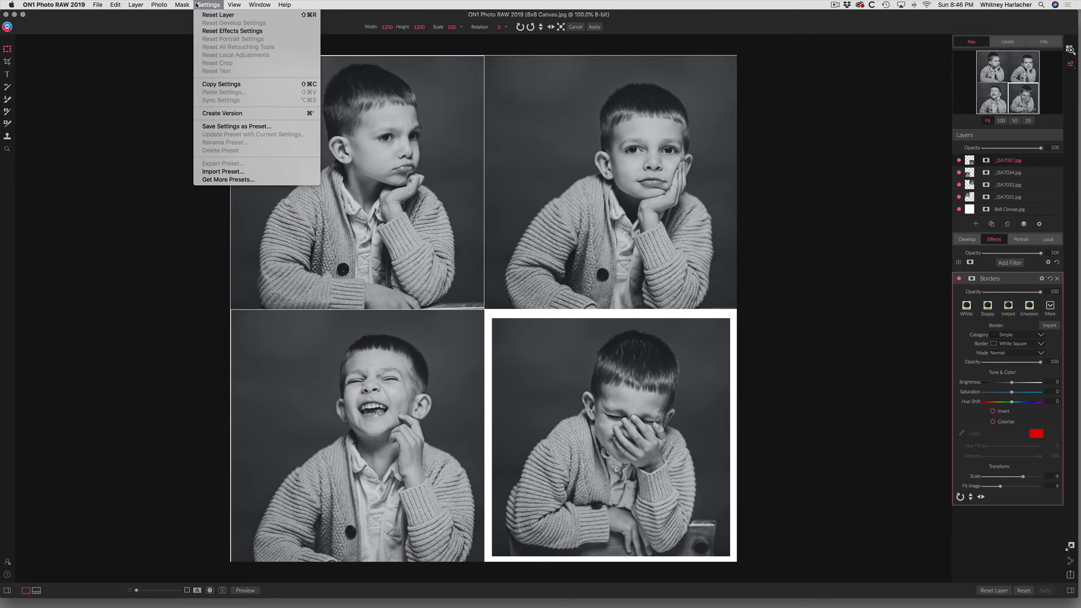
click(231, 128)
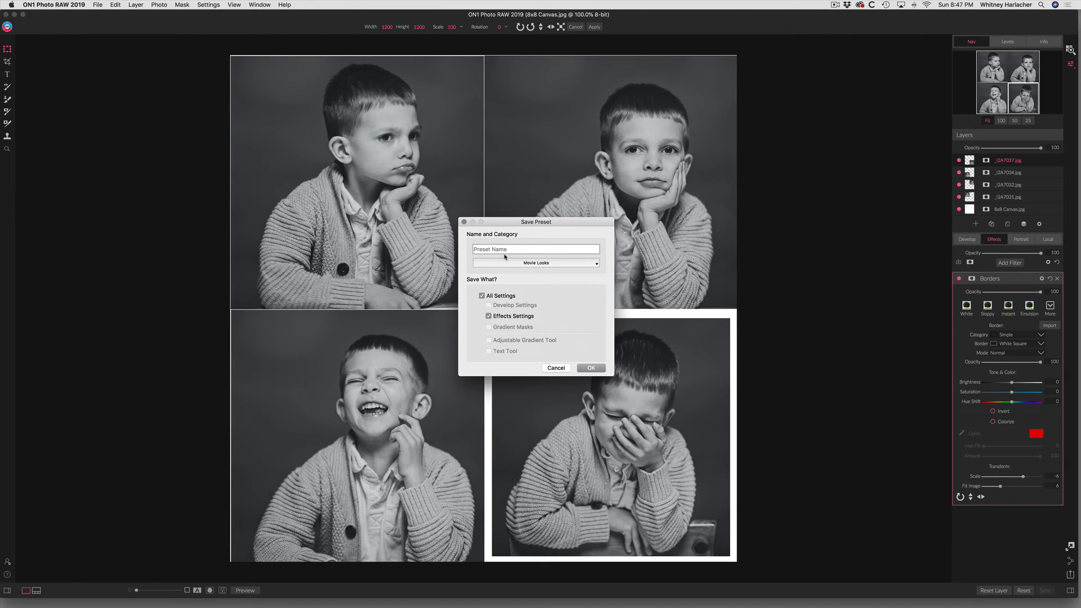
text(Collage Border)
click(507, 262)
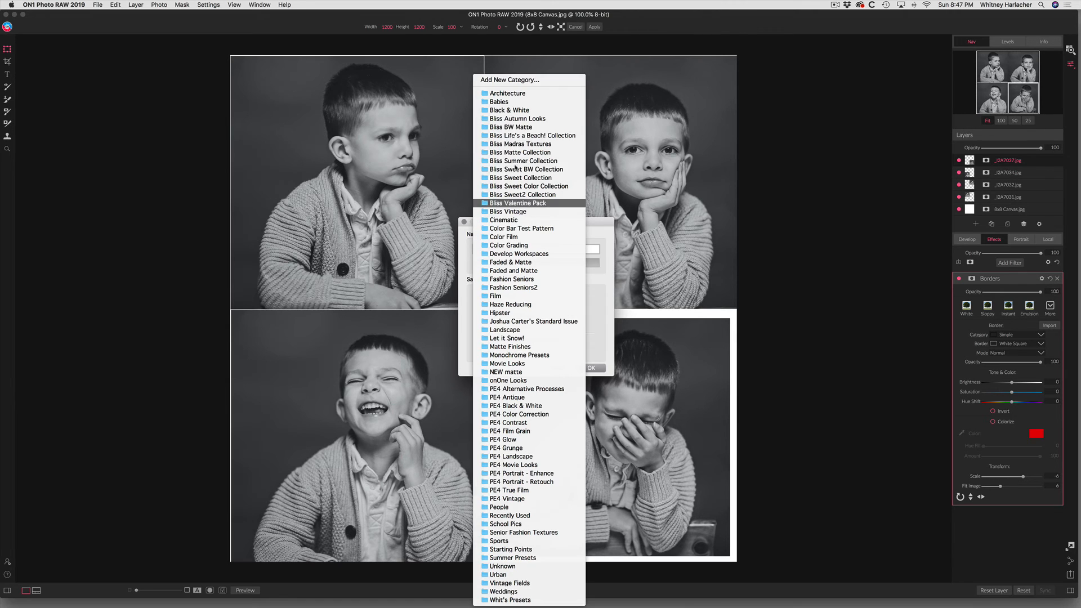
click(513, 81)
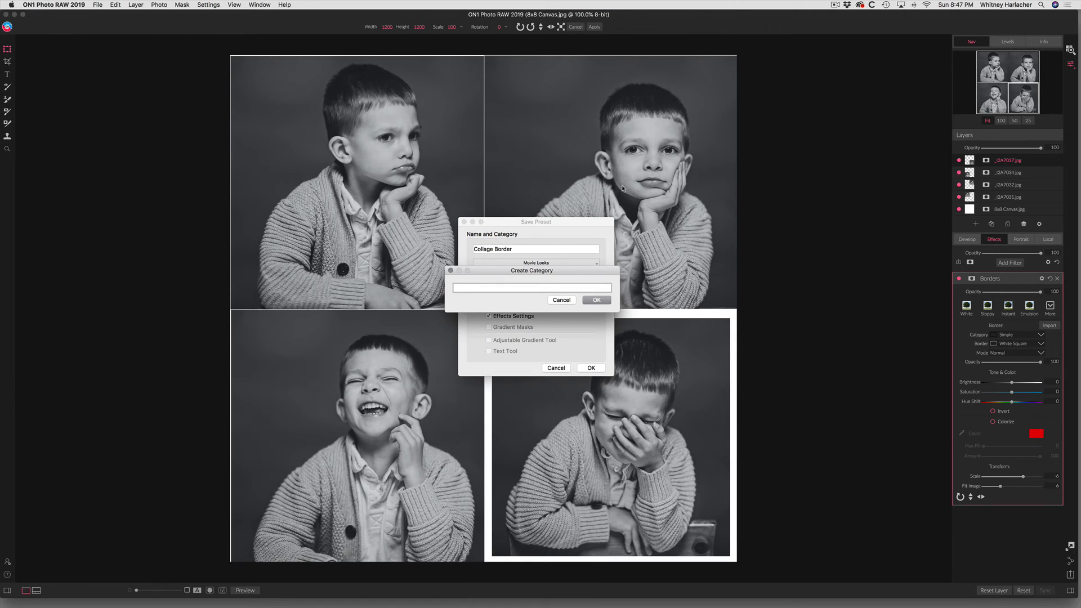
text(A)
click(600, 303)
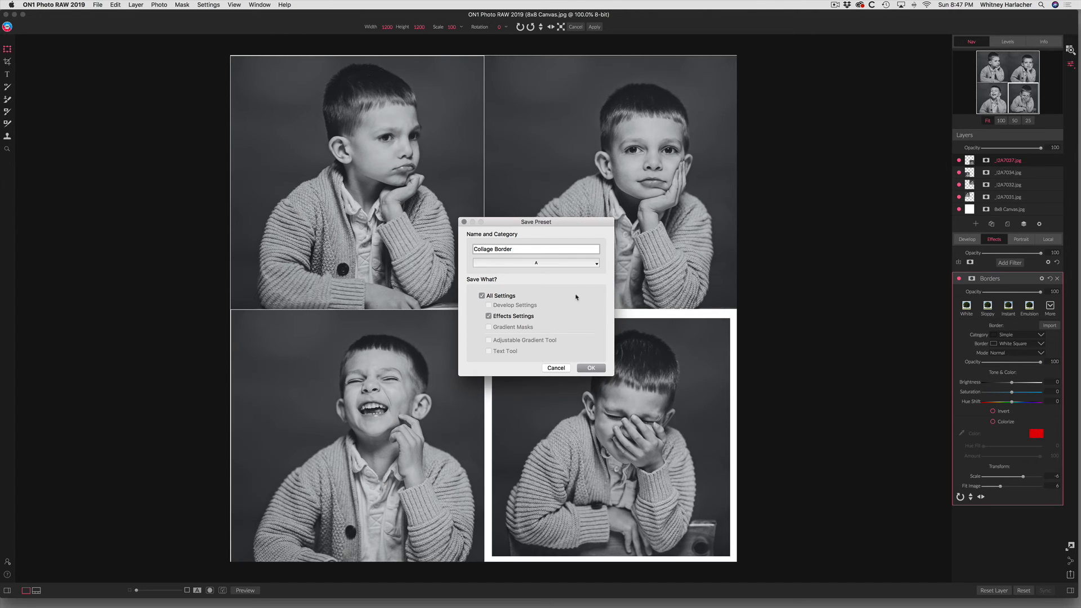
click(590, 369)
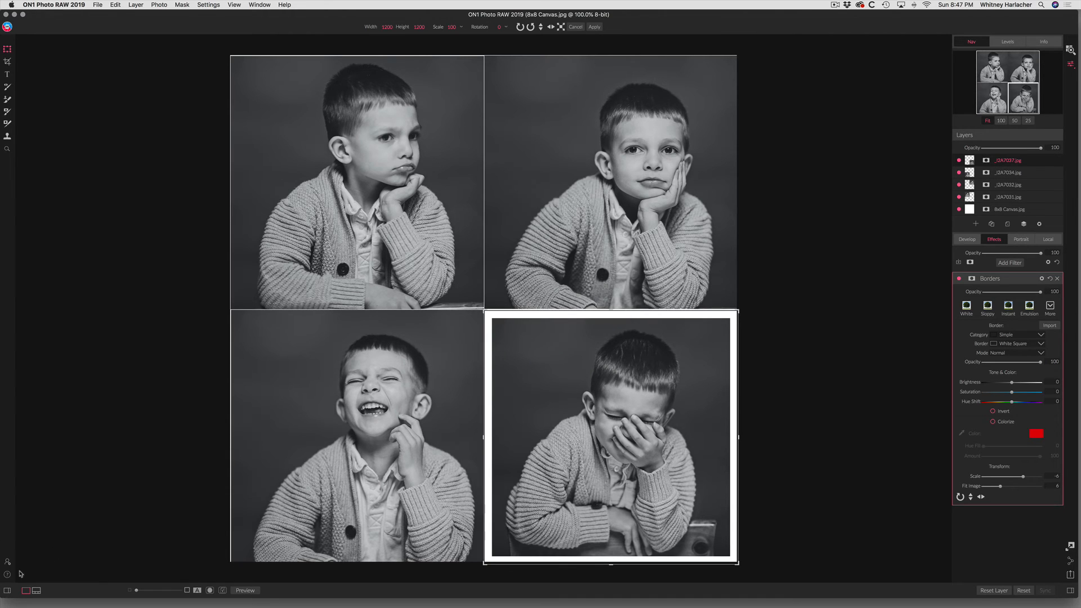
Step: Apply the Collage Border preset from category A to the _I2A7034.jpg layer
click(7, 590)
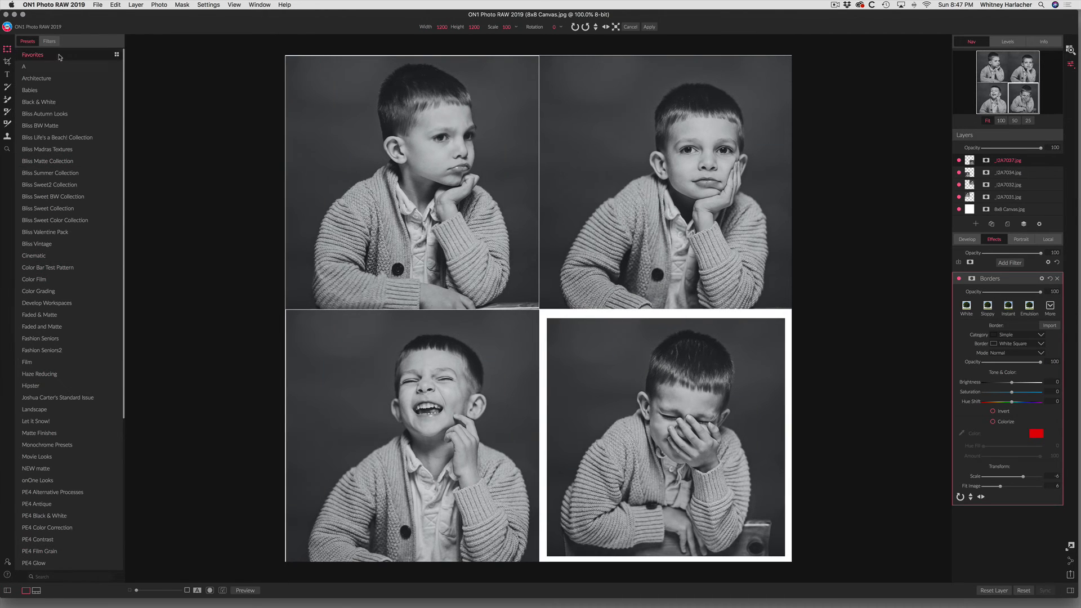
click(40, 66)
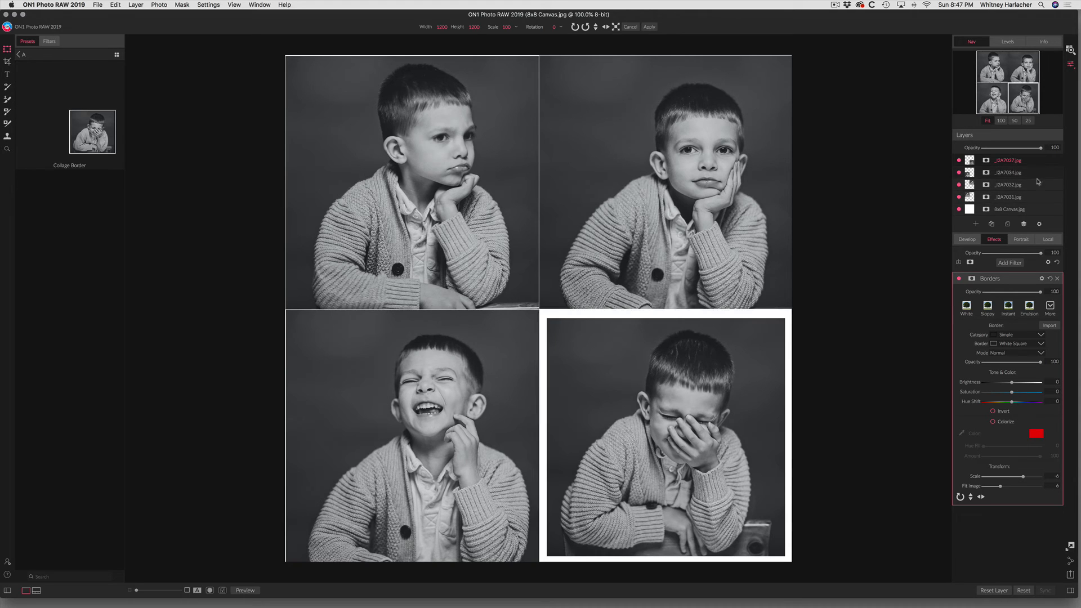
click(1020, 187)
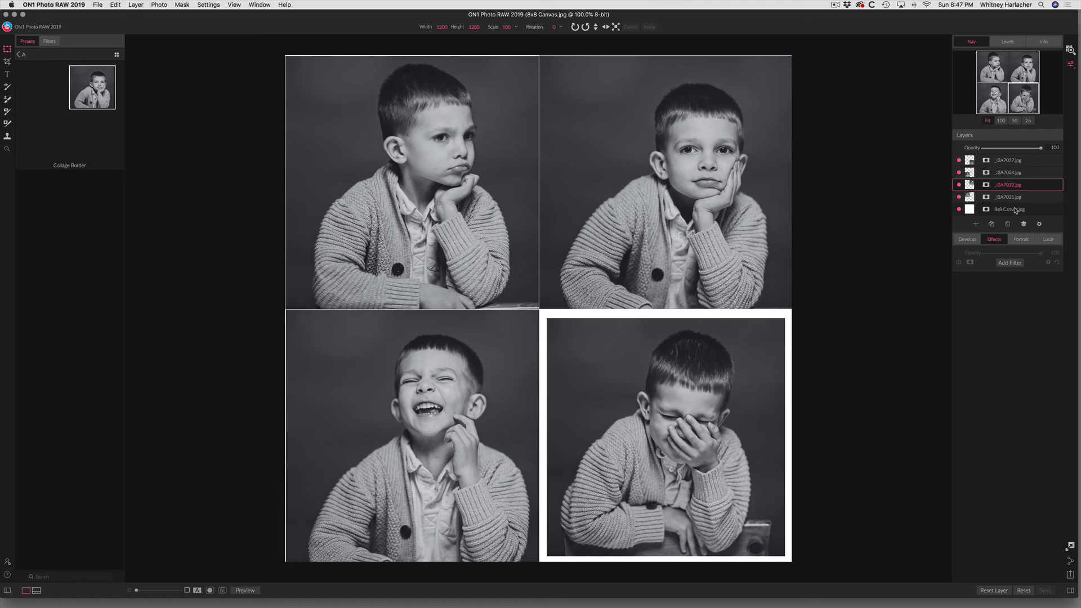
click(1014, 200)
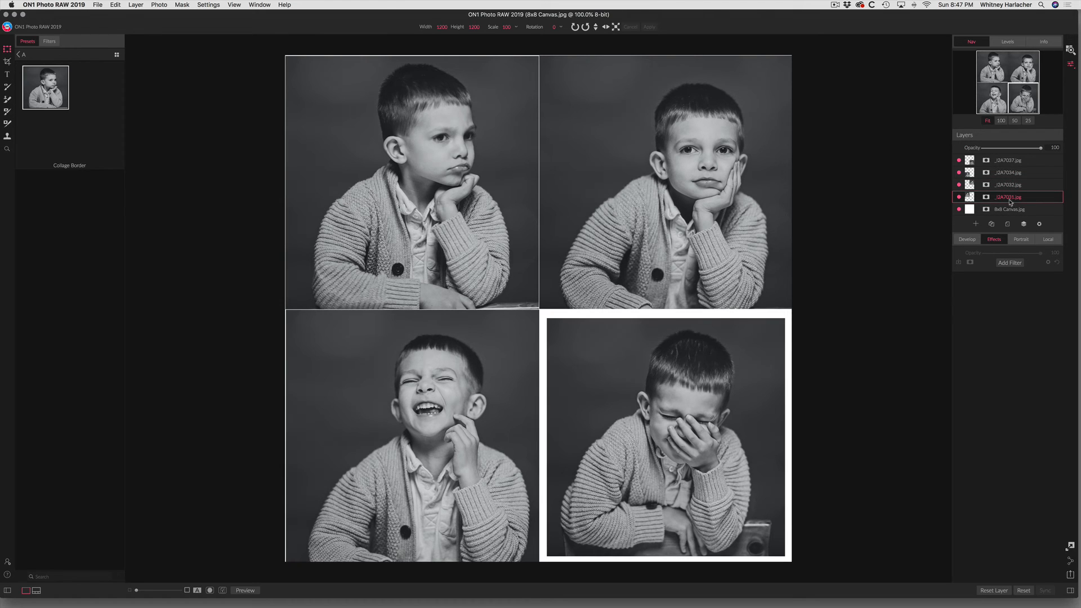
click(1011, 162)
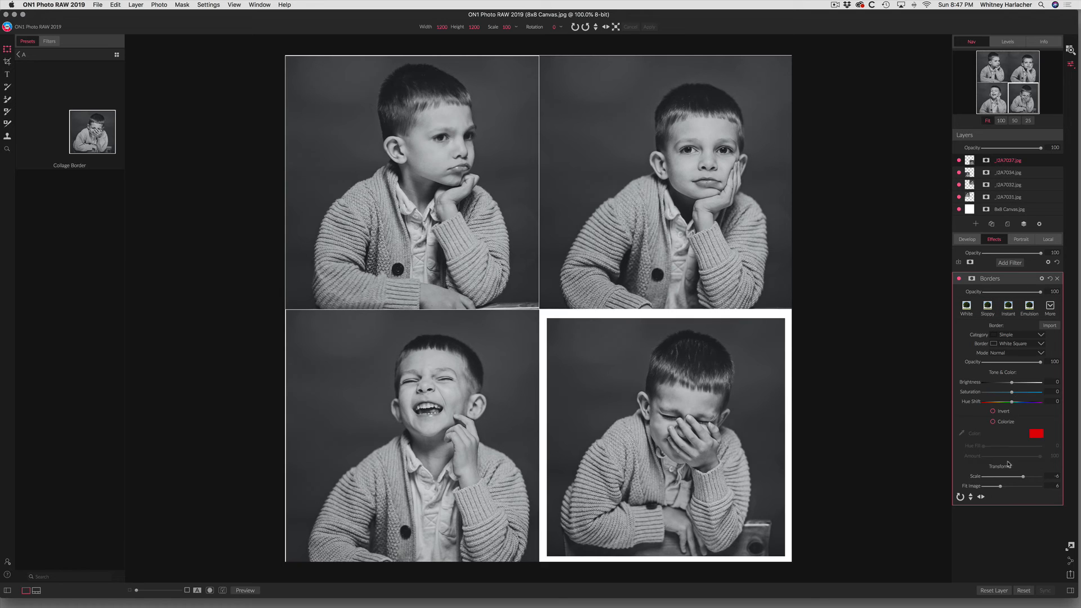
click(1015, 174)
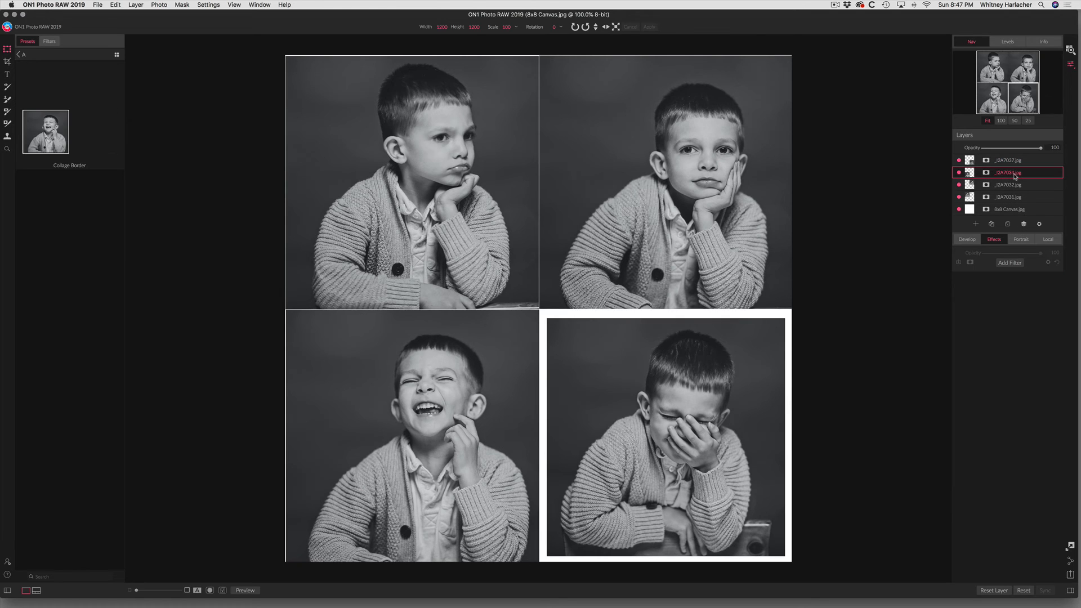
click(43, 137)
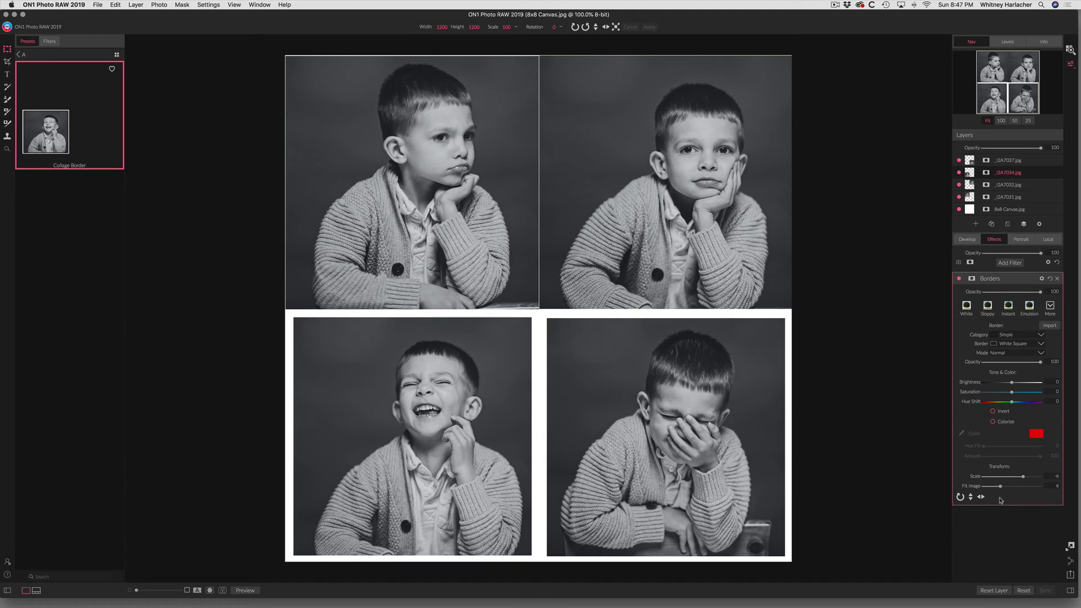
Step: Apply the Collage Border preset to the _I2A7032.jpg and _I2A7031.jpg layers
click(1018, 185)
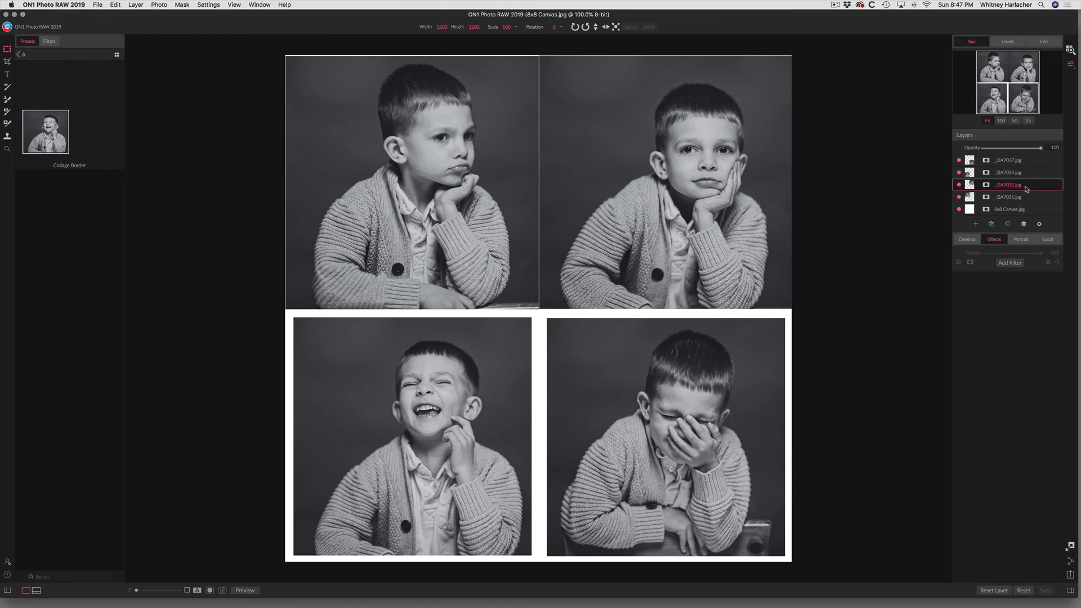
click(77, 112)
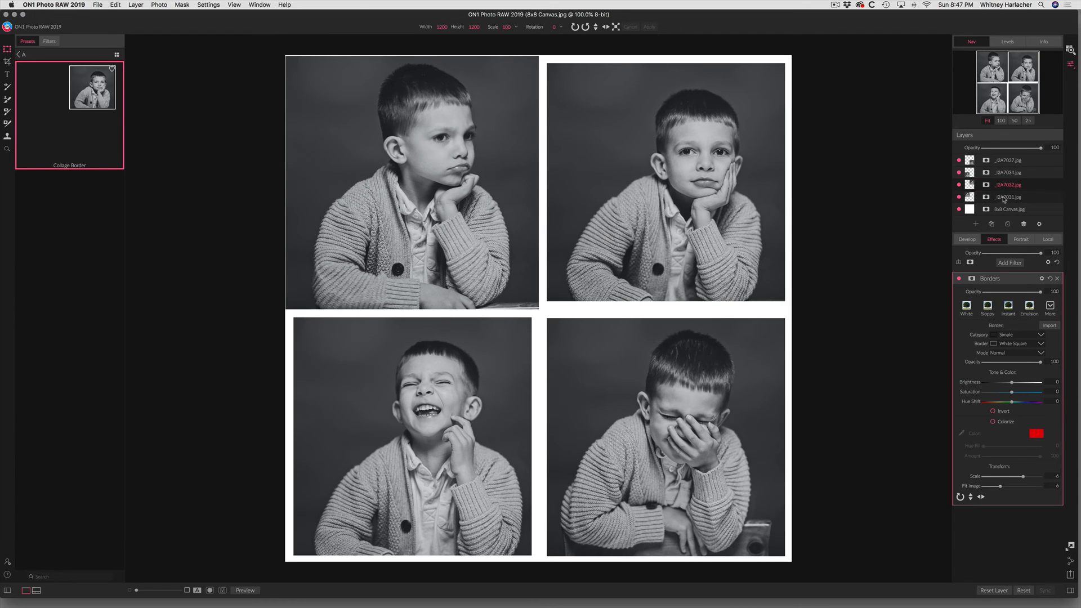
click(1003, 197)
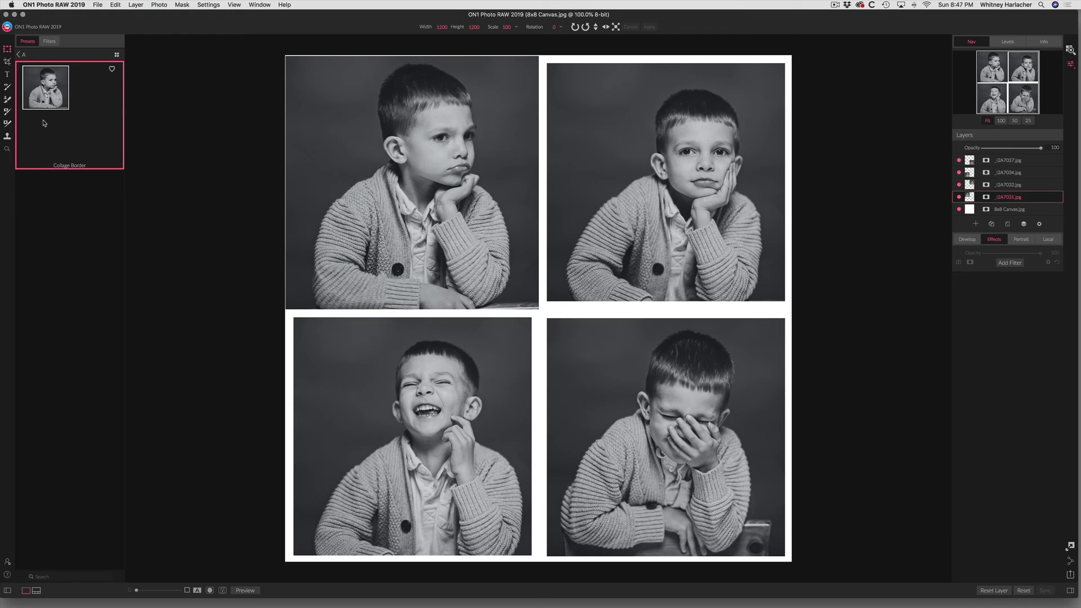
click(44, 123)
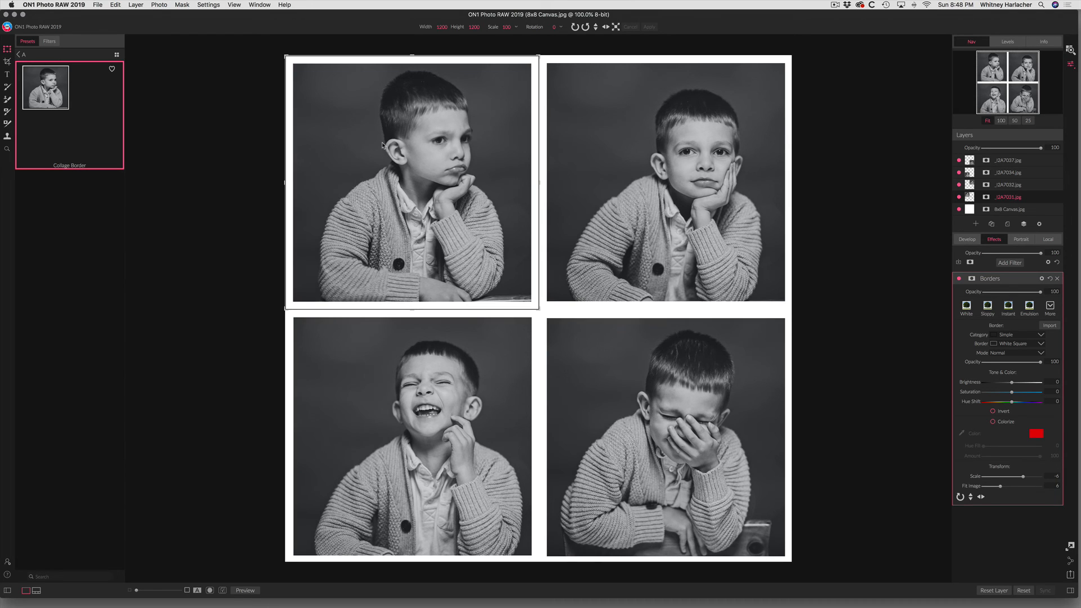
Step: Shrink the _I2A7031.jpg layer to about 59% and place it near the canvas's upper-left corner
drag(360, 143, 388, 164)
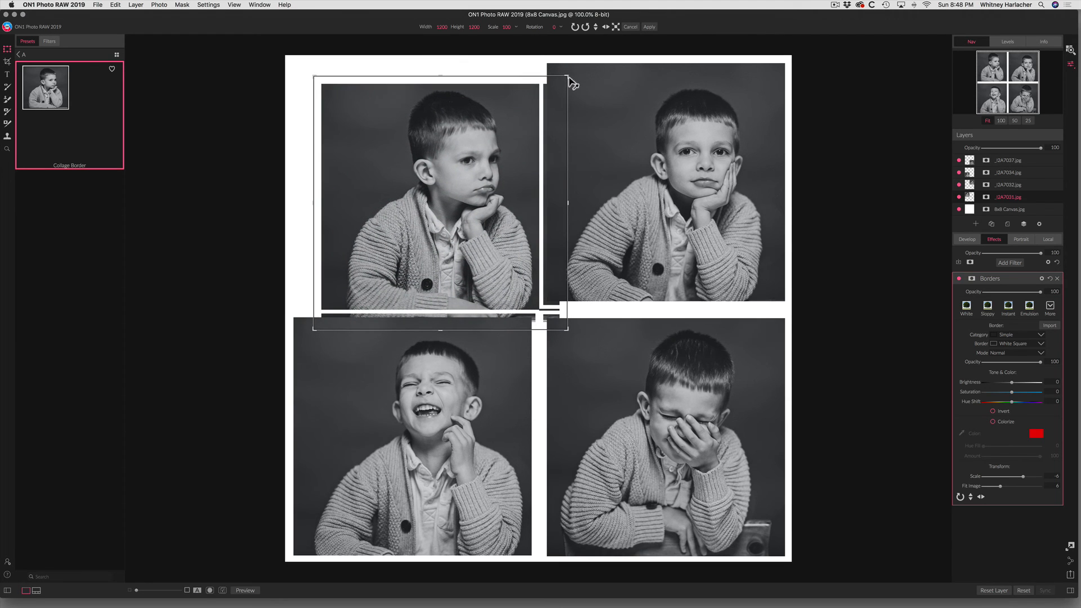
drag(568, 78, 467, 162)
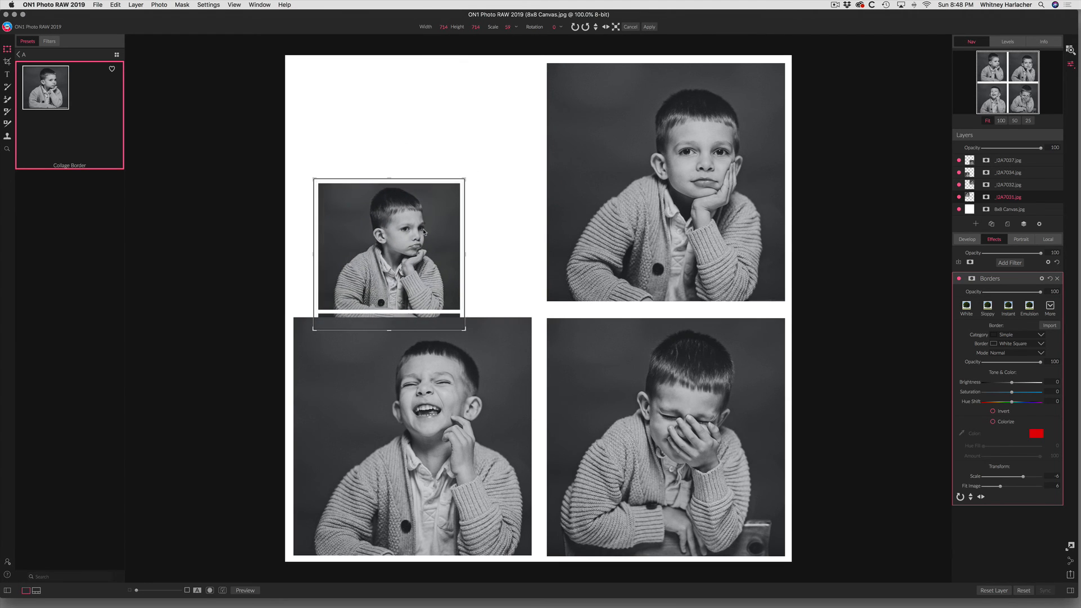
drag(424, 229, 422, 125)
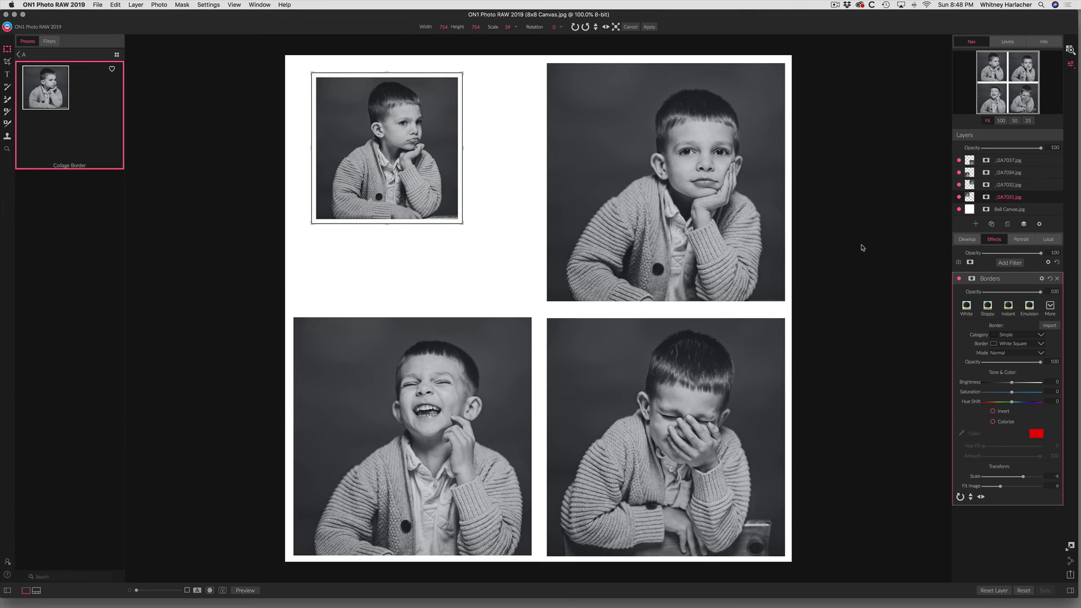
Step: Shrink the _I2A7032.jpg layer to about 57% and place it just right of the _I2A7031.jpg photo
click(1008, 186)
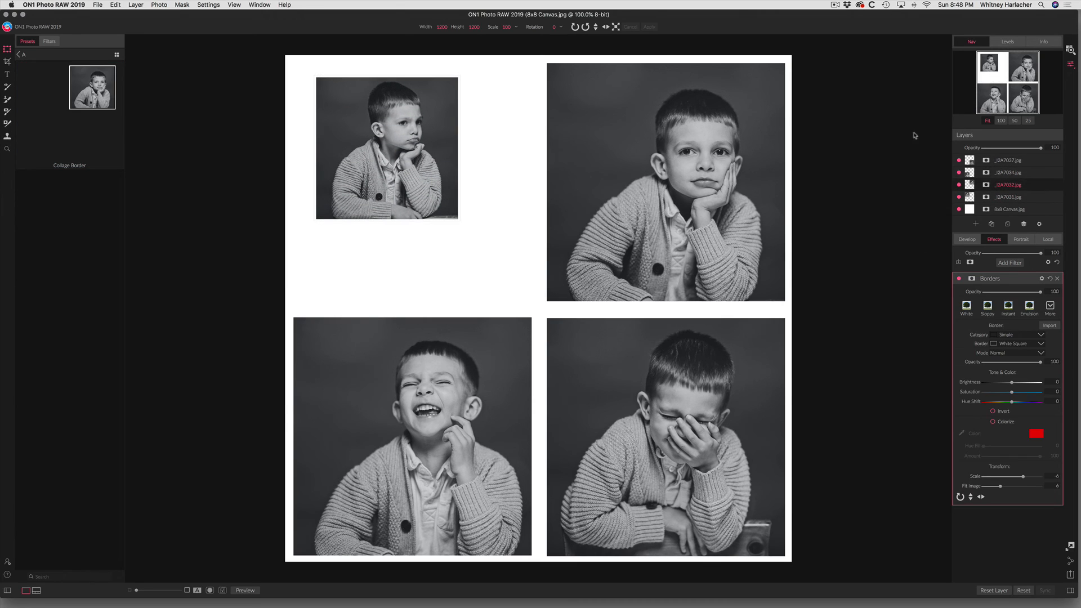
drag(793, 63, 697, 169)
drag(635, 224, 561, 135)
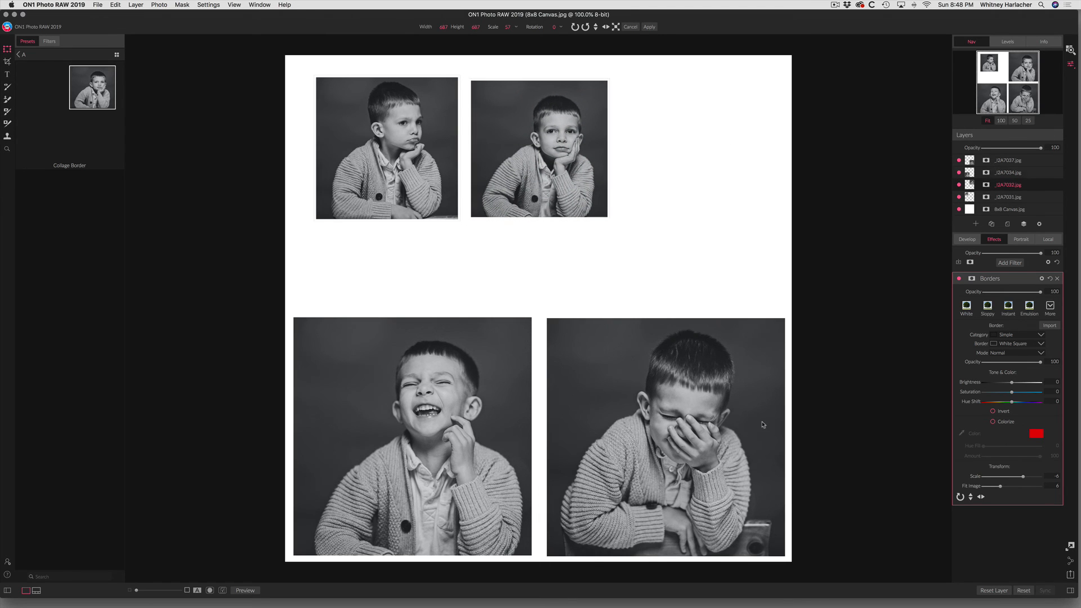
Step: Shrink the _I2A7034.jpg layer to about 54% and move it to the right end of the upper photo row
click(462, 376)
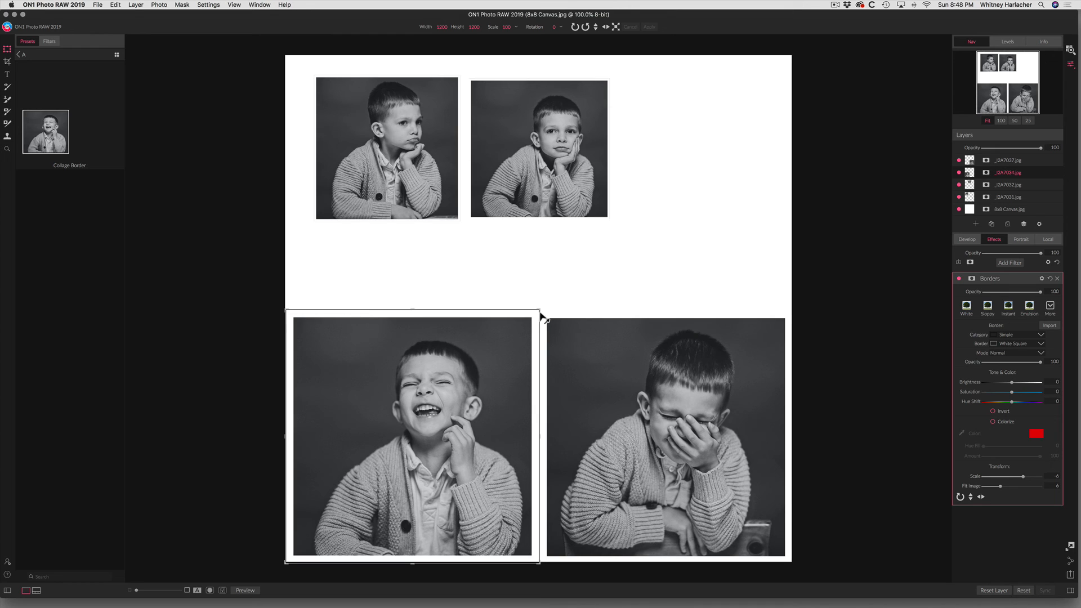
drag(538, 311, 434, 427)
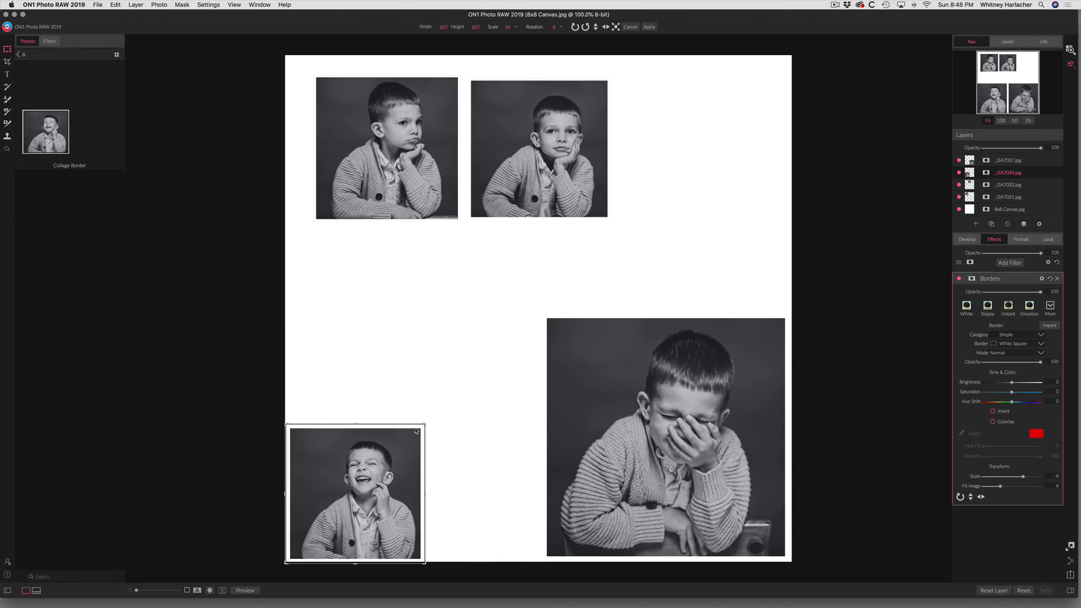
drag(369, 449, 705, 113)
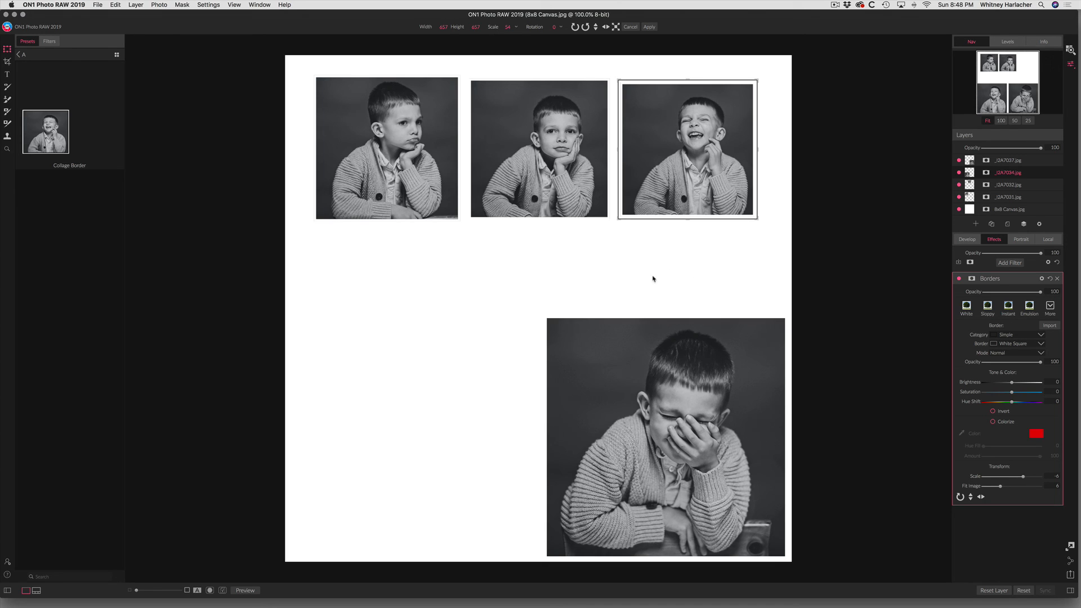
Step: Enable Paint with Color in a local adjustment on the 8x8 Canvas.jpg layer and choose red as the paint color
click(1003, 212)
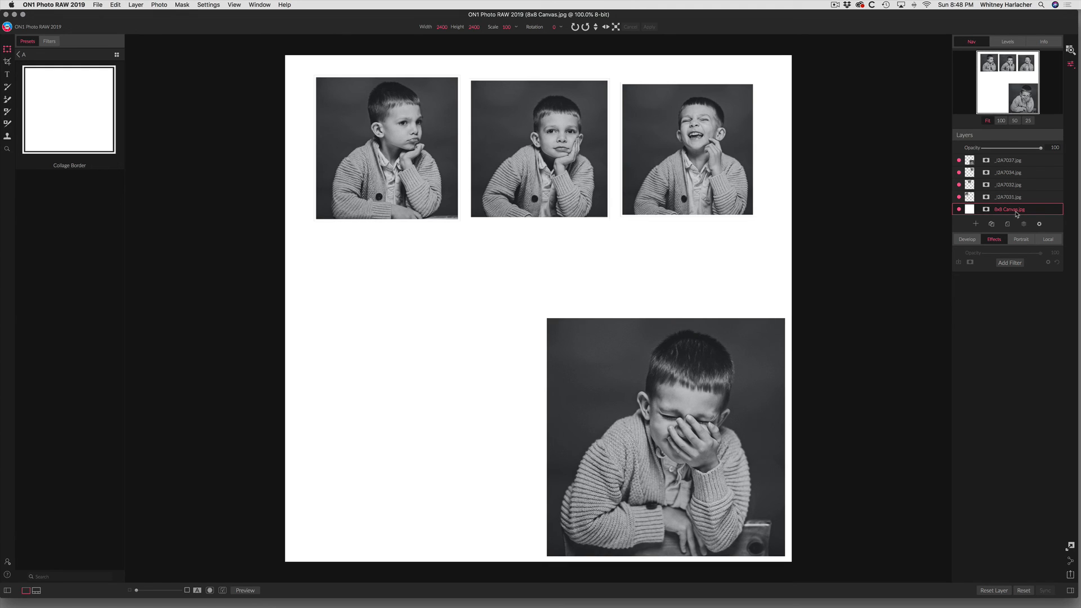
click(1051, 241)
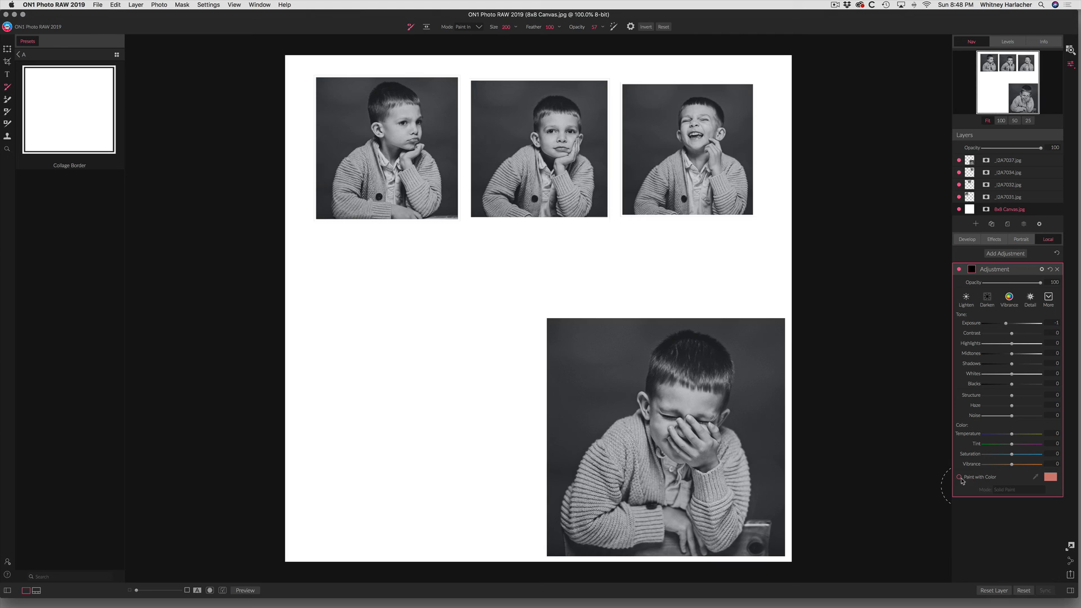
click(959, 477)
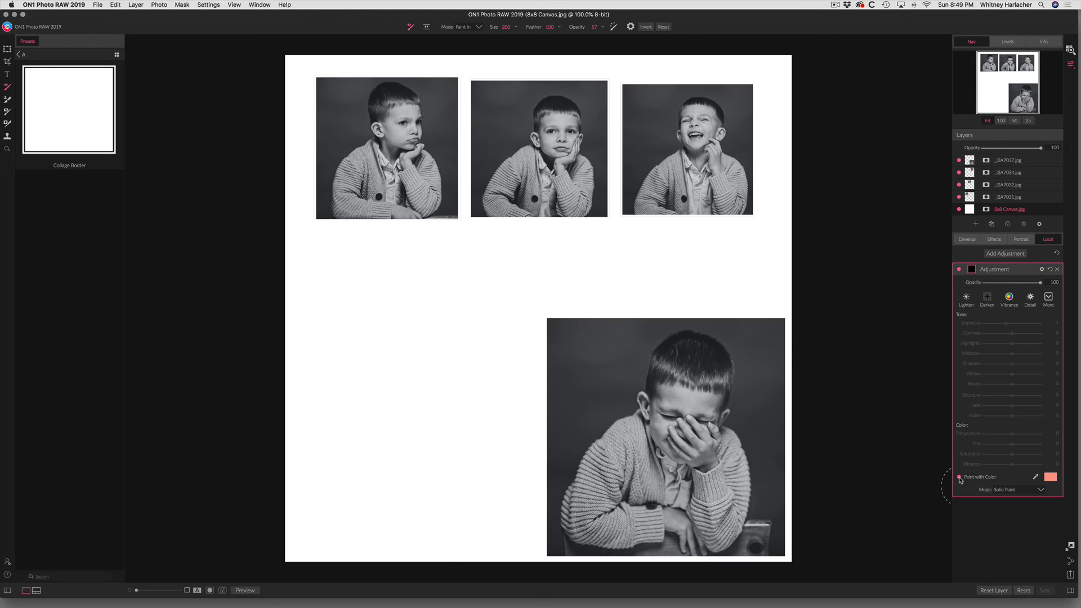
click(1043, 478)
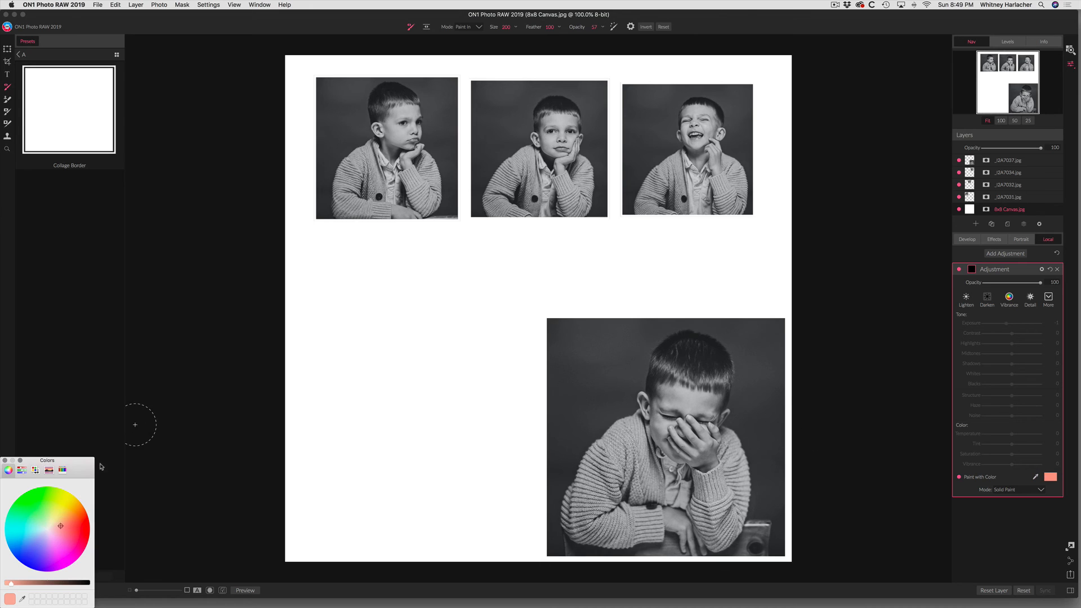
click(89, 531)
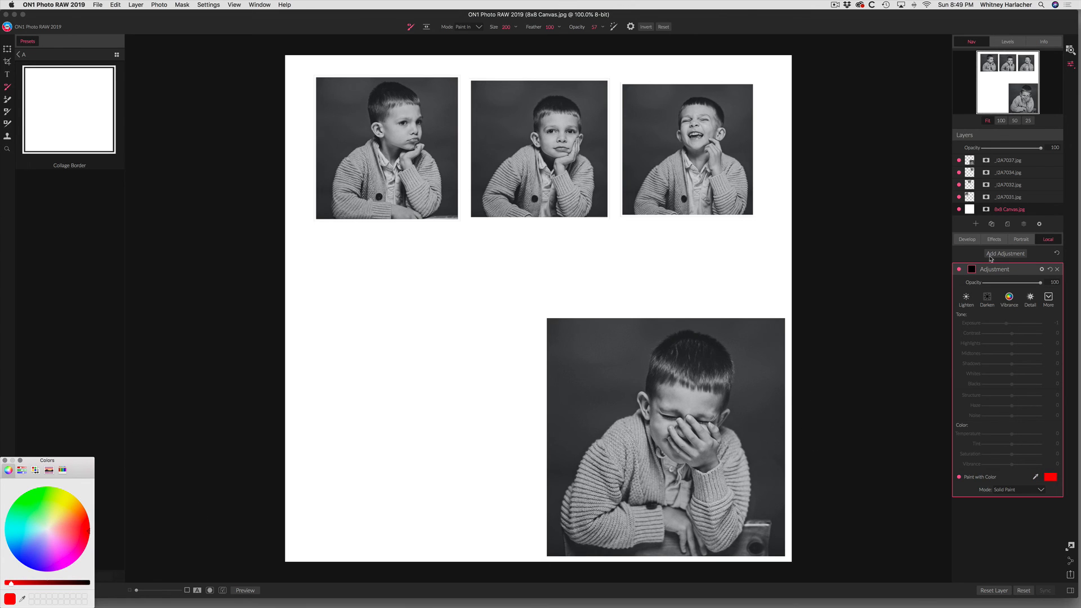
Step: Invert the local adjustment's mask so the paint color fills the entire canvas background
click(972, 270)
click(972, 271)
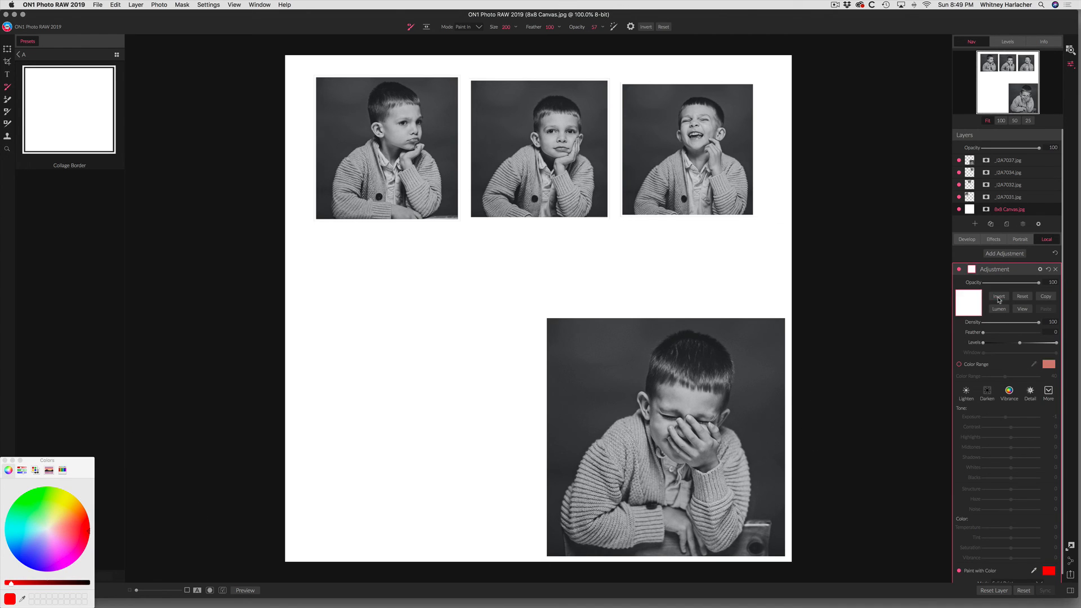
click(999, 298)
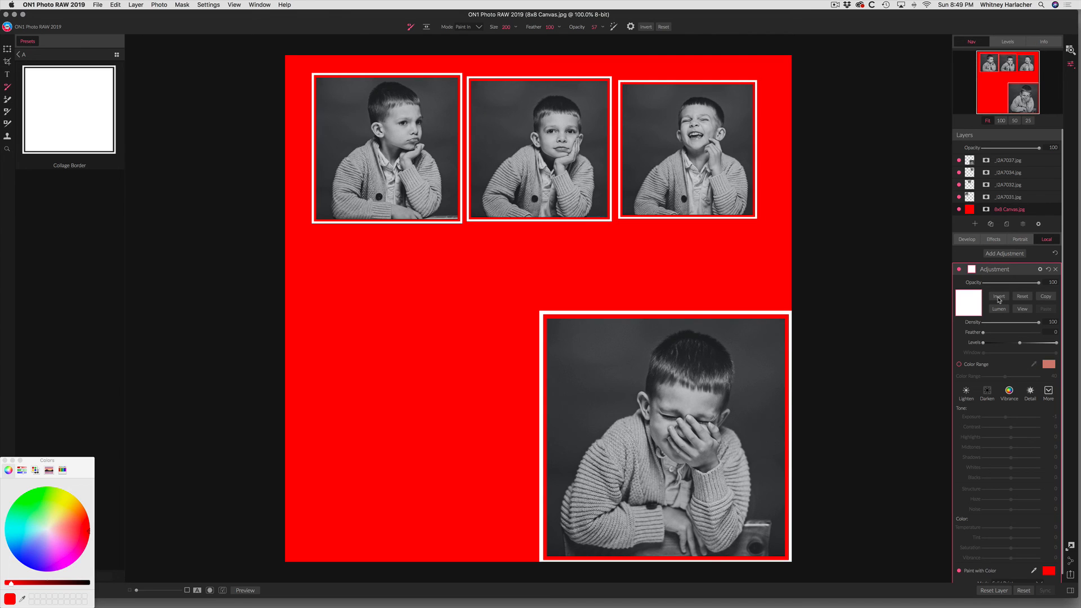
Step: Change the canvas background's paint color to a dark navy blue by adjusting its hue and brightness
scroll(999, 300, down, 1)
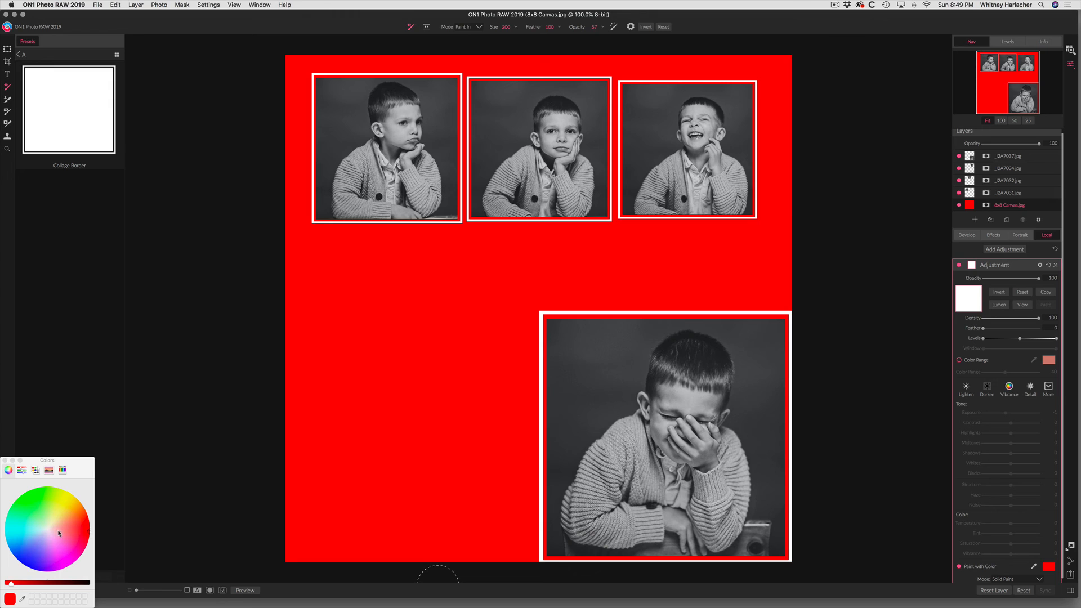
mouse_move(59, 533)
mouse_down()
mouse_move(40, 563)
mouse_move(17, 523)
mouse_move(55, 508)
mouse_move(31, 568)
mouse_move(95, 600)
mouse_up()
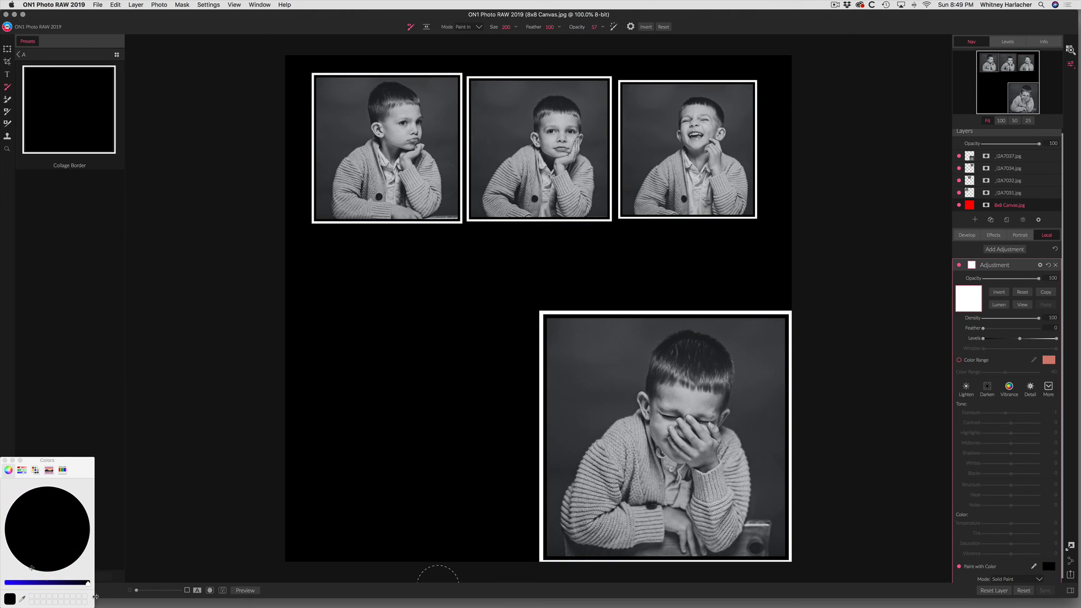
click(65, 584)
drag(60, 586, 61, 586)
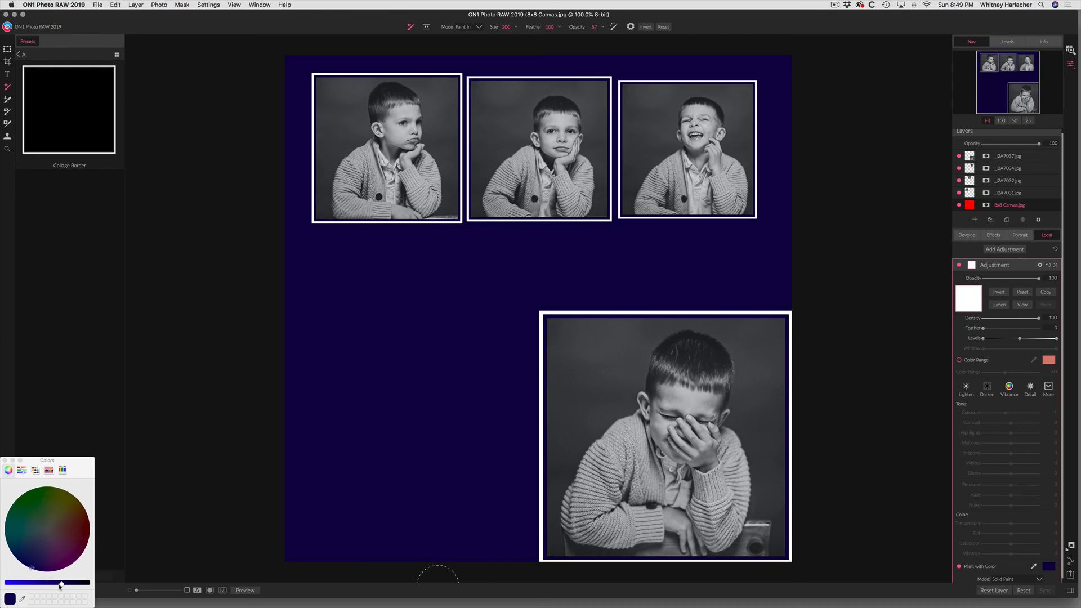